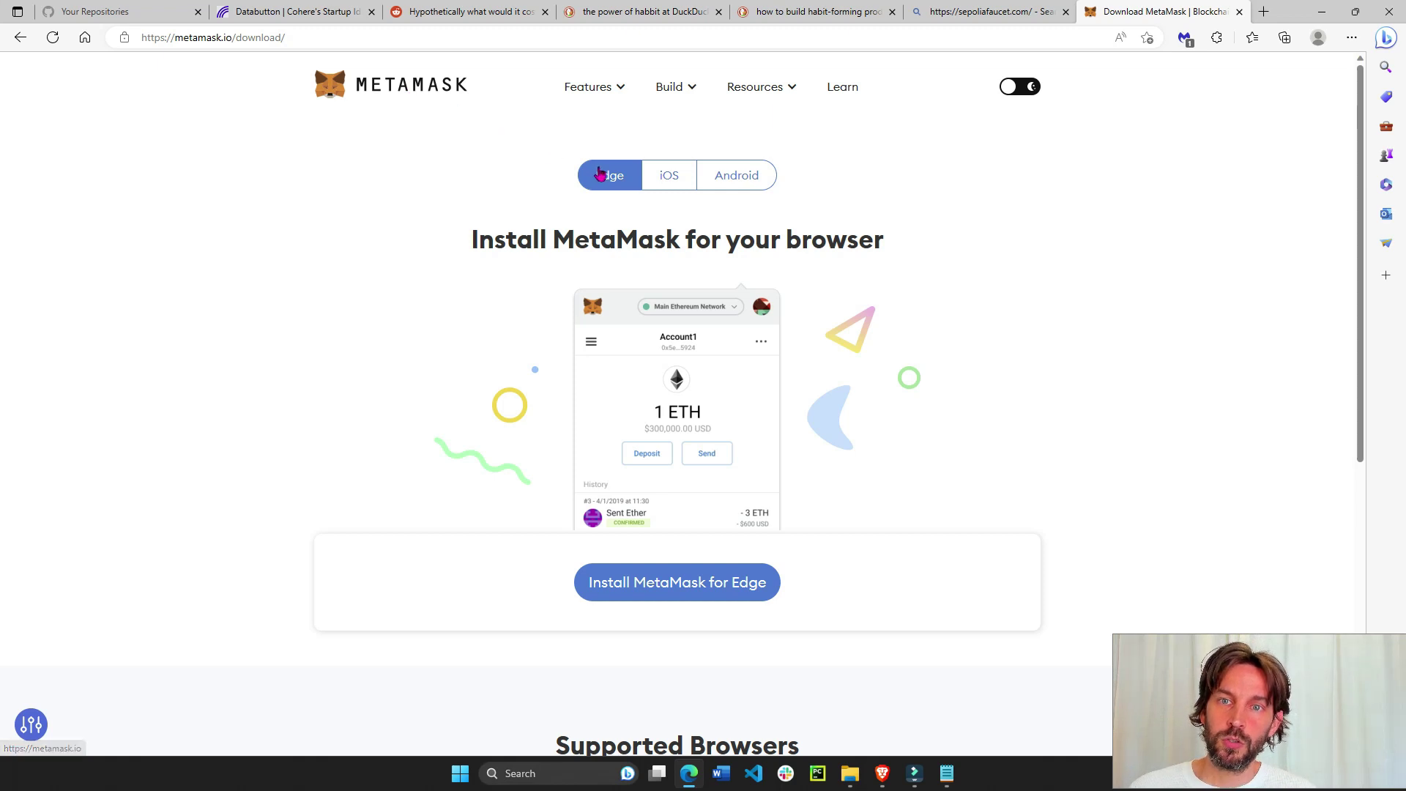
Step: Install MetaMask from the Edge Add-ons store and check its download progress
scroll(606, 181, down, 2)
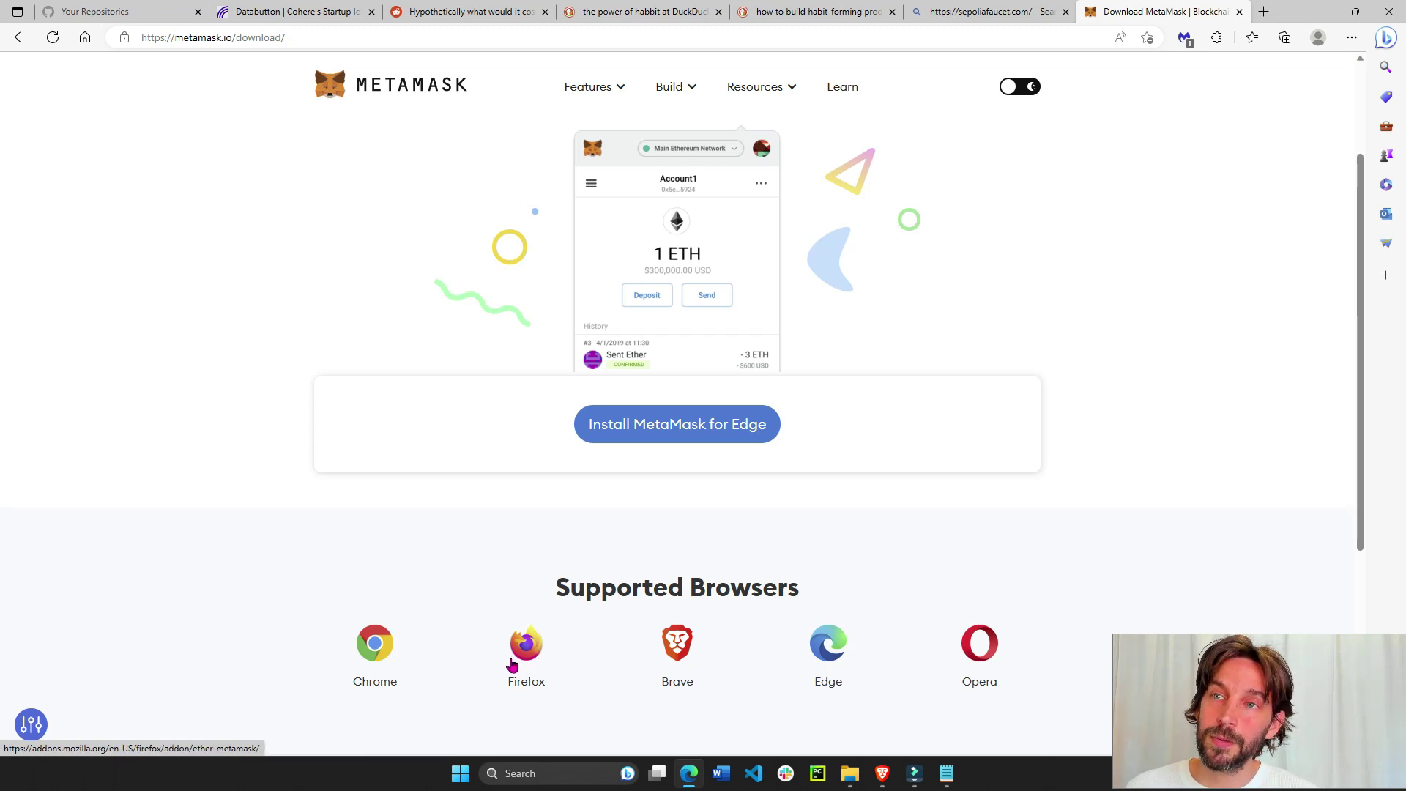
scroll(511, 663, up, 2)
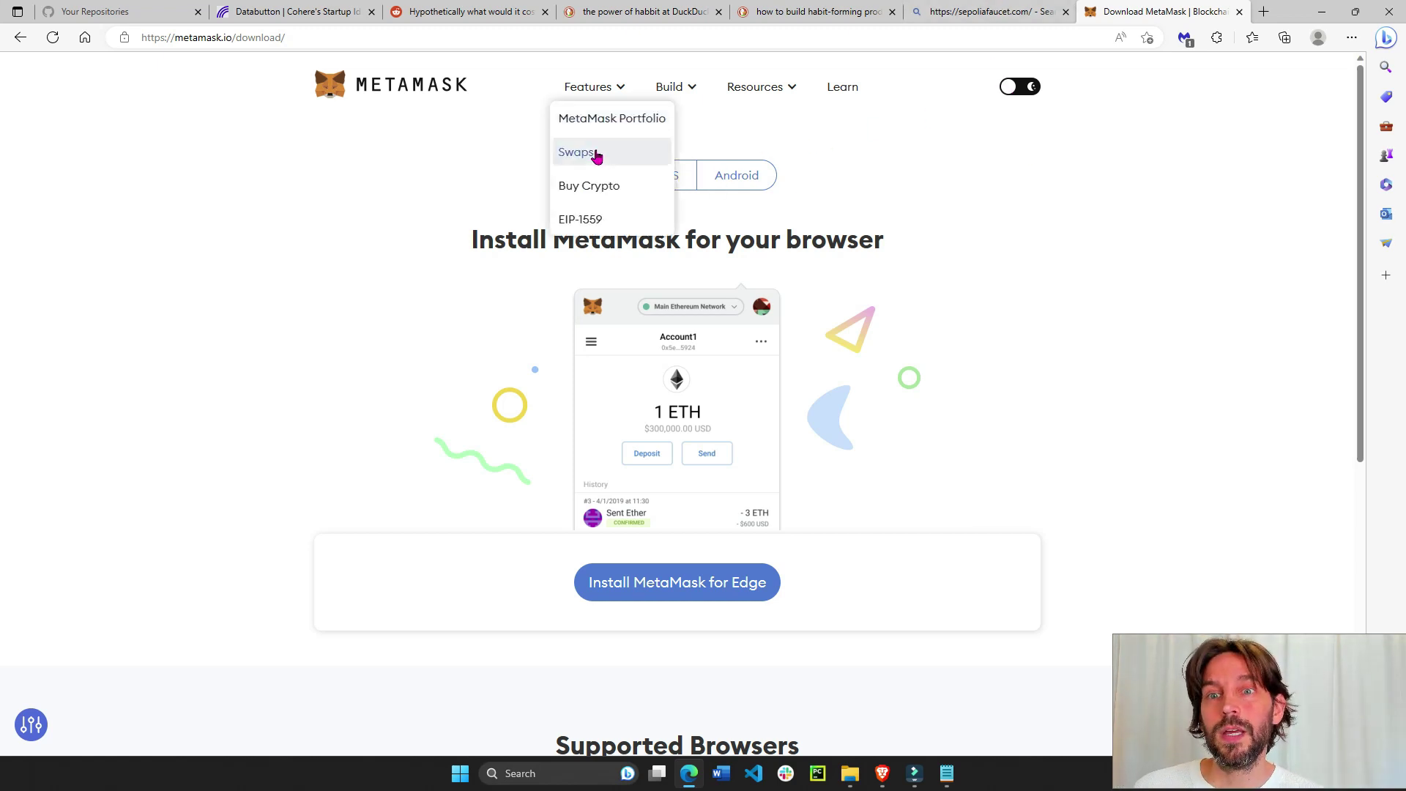
click(668, 590)
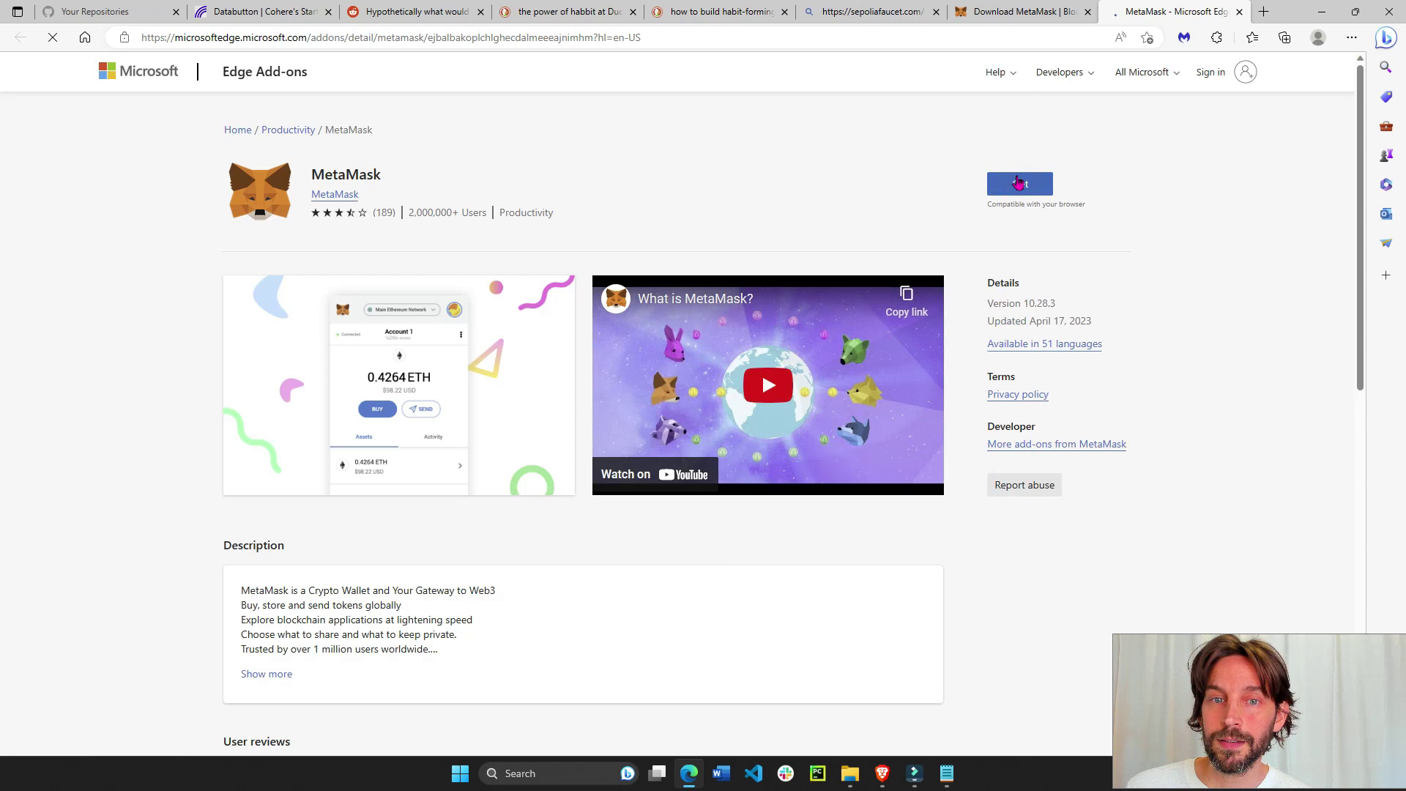
click(1016, 183)
click(695, 182)
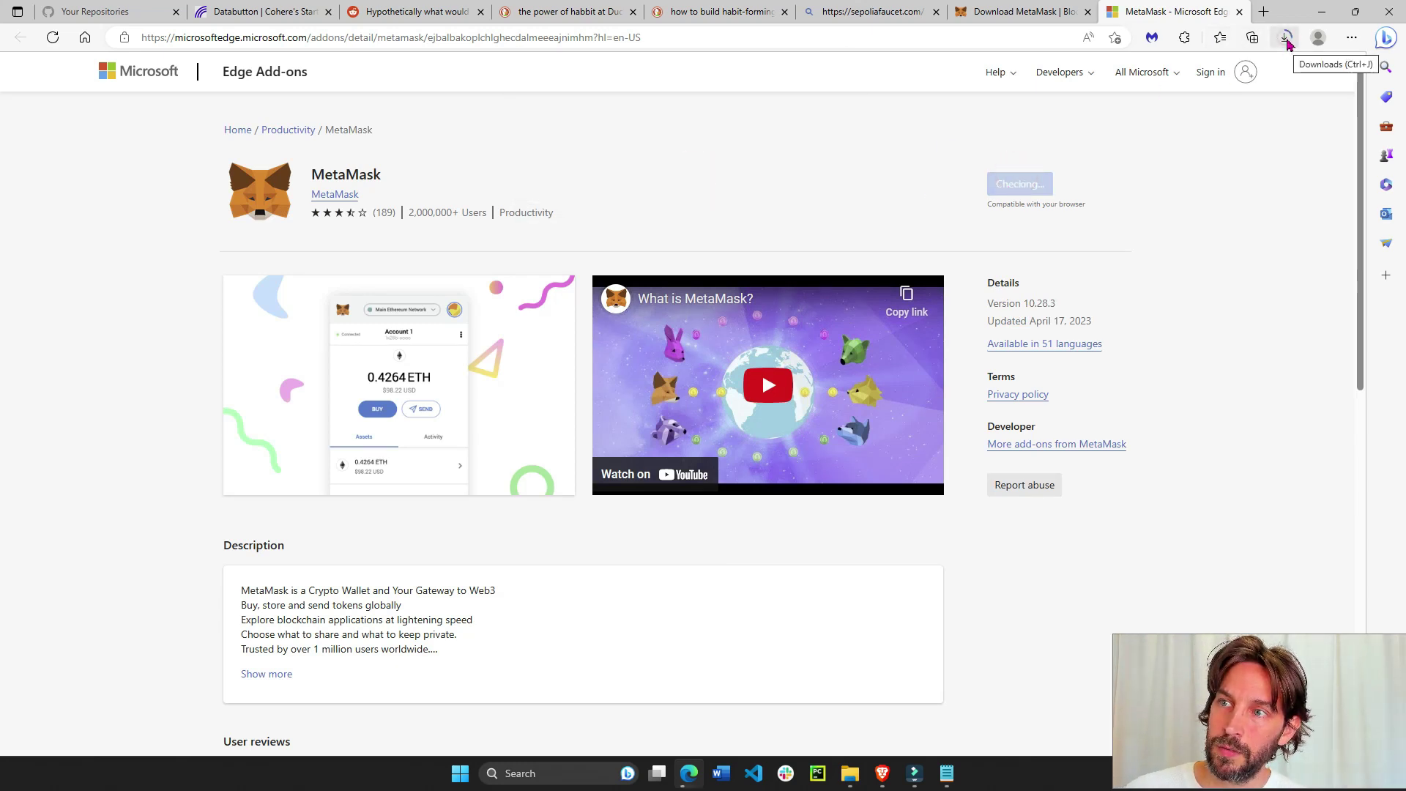
click(1286, 45)
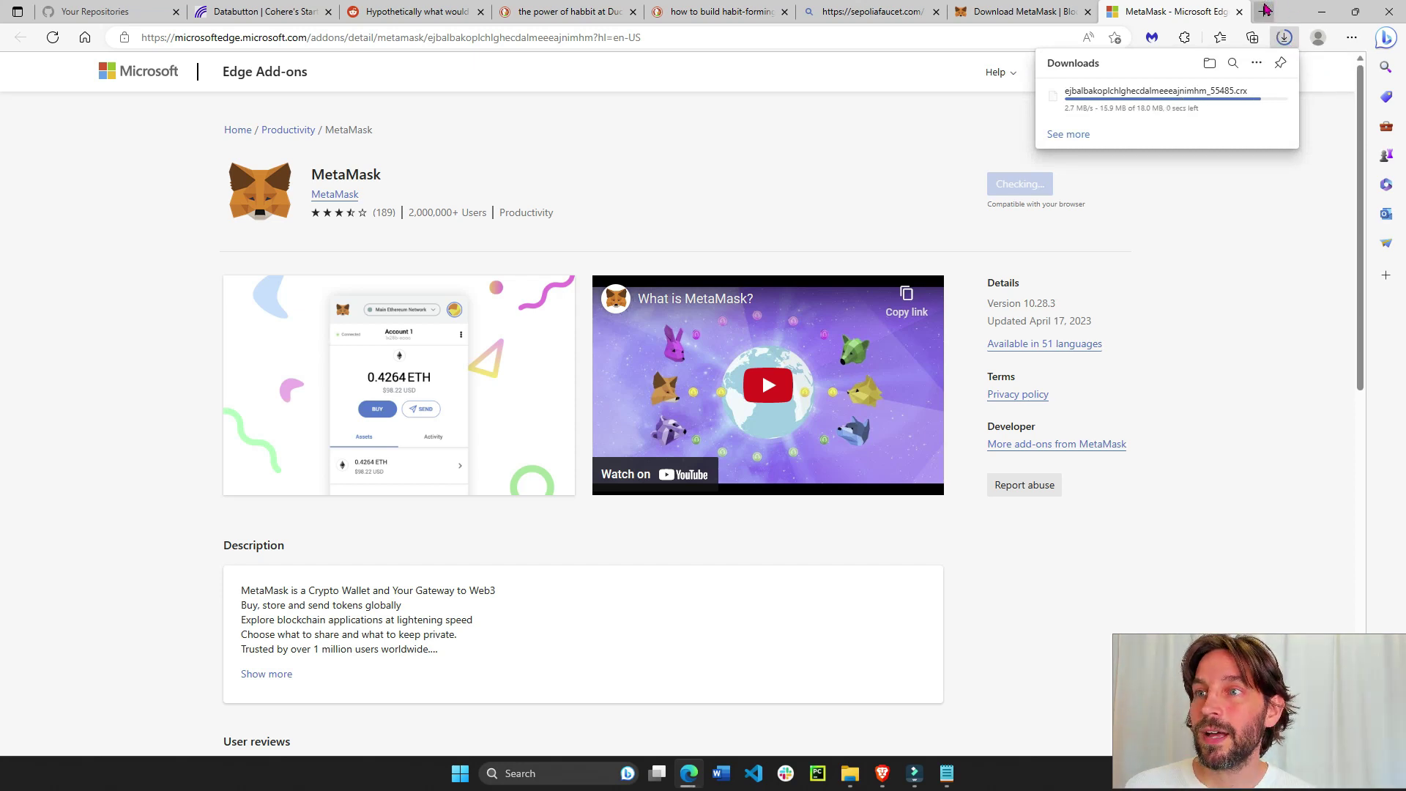
click(1184, 38)
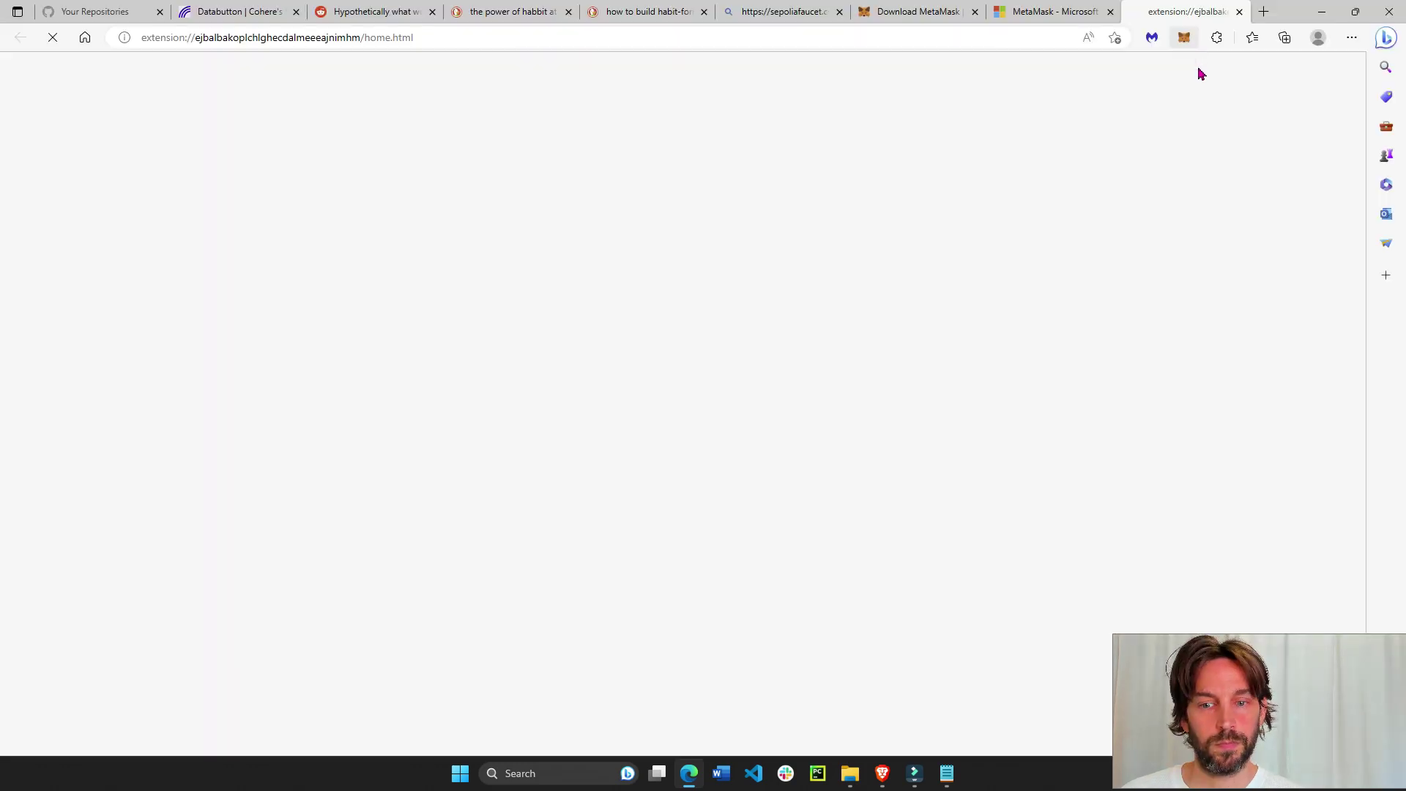
Step: Pin MetaMask to the Edge toolbar with Show in toolbar
click(1217, 38)
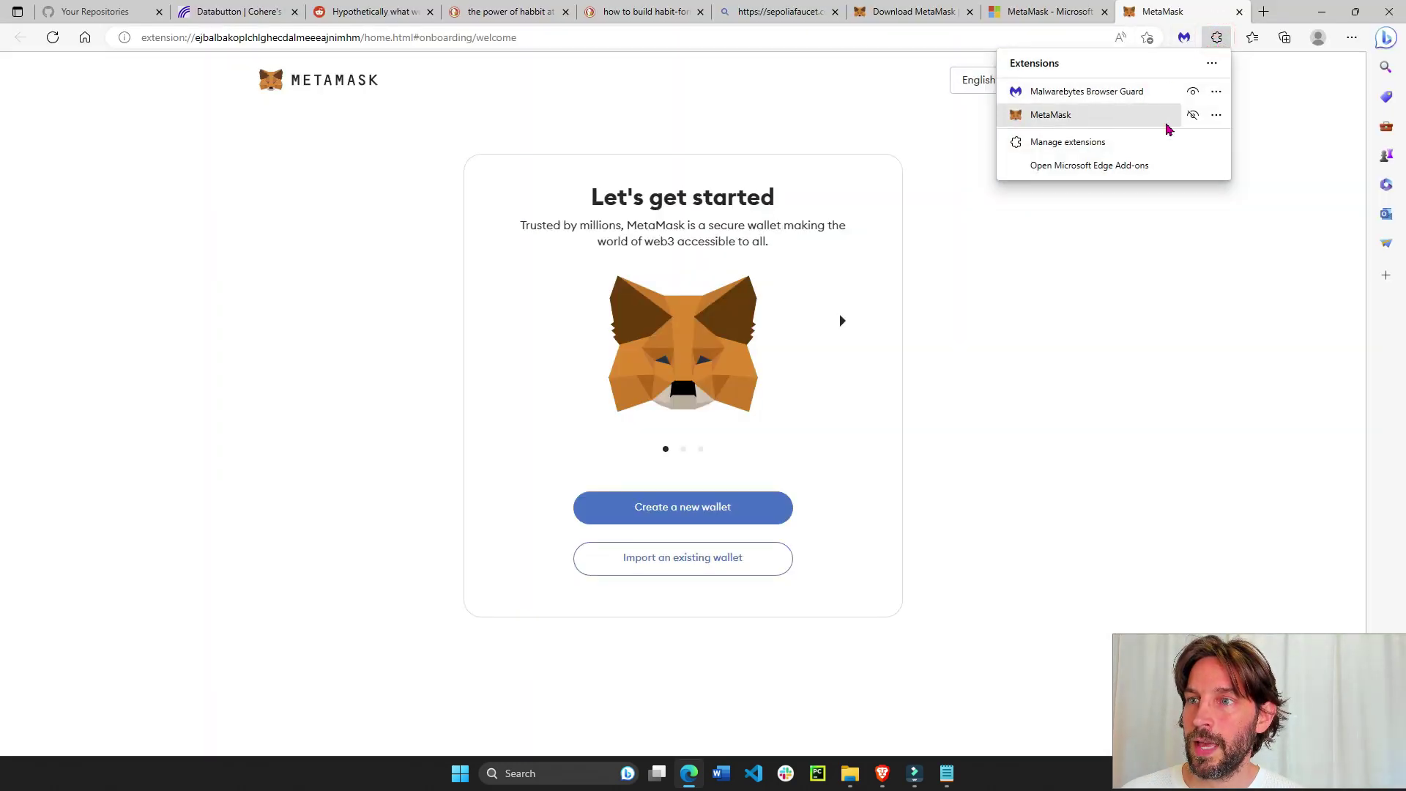
click(1216, 115)
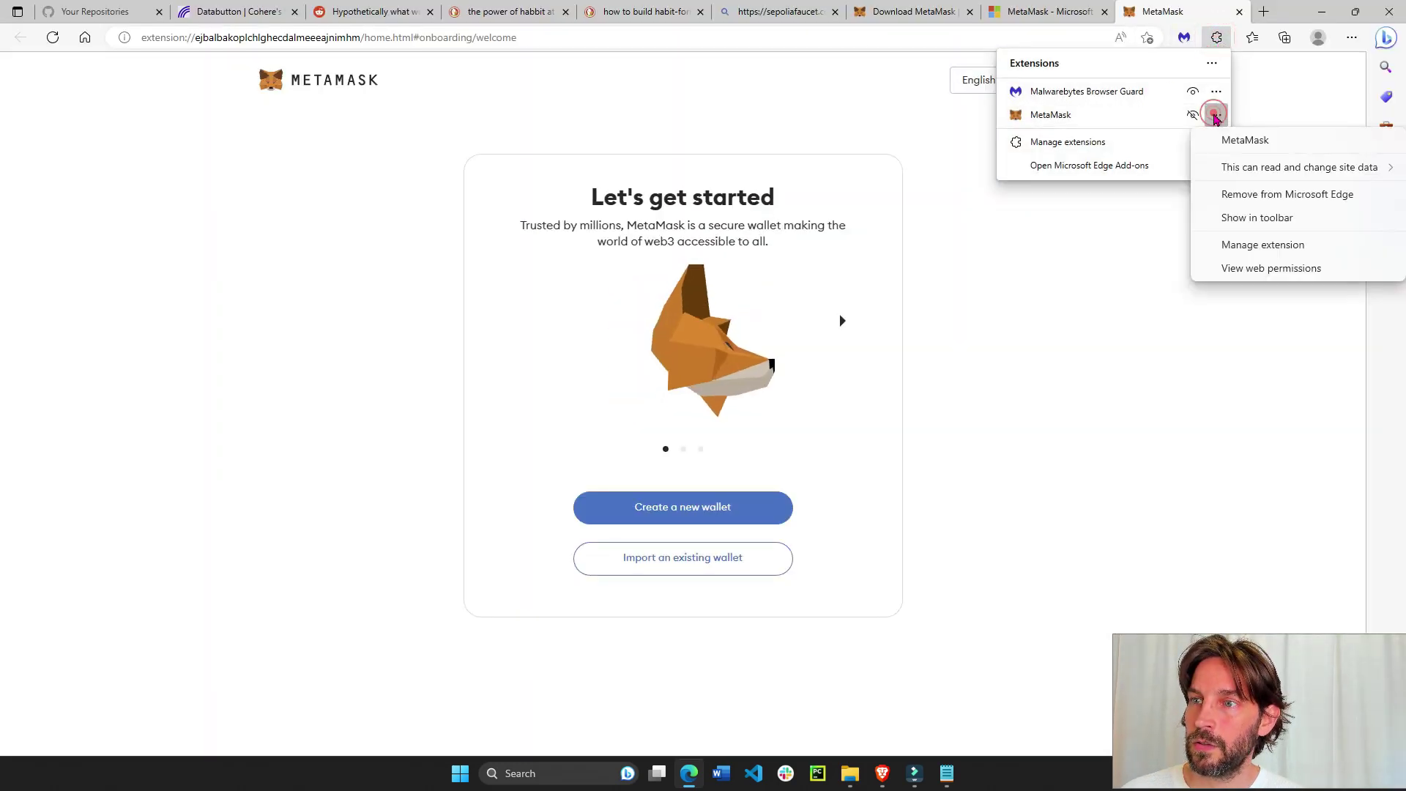
click(1258, 217)
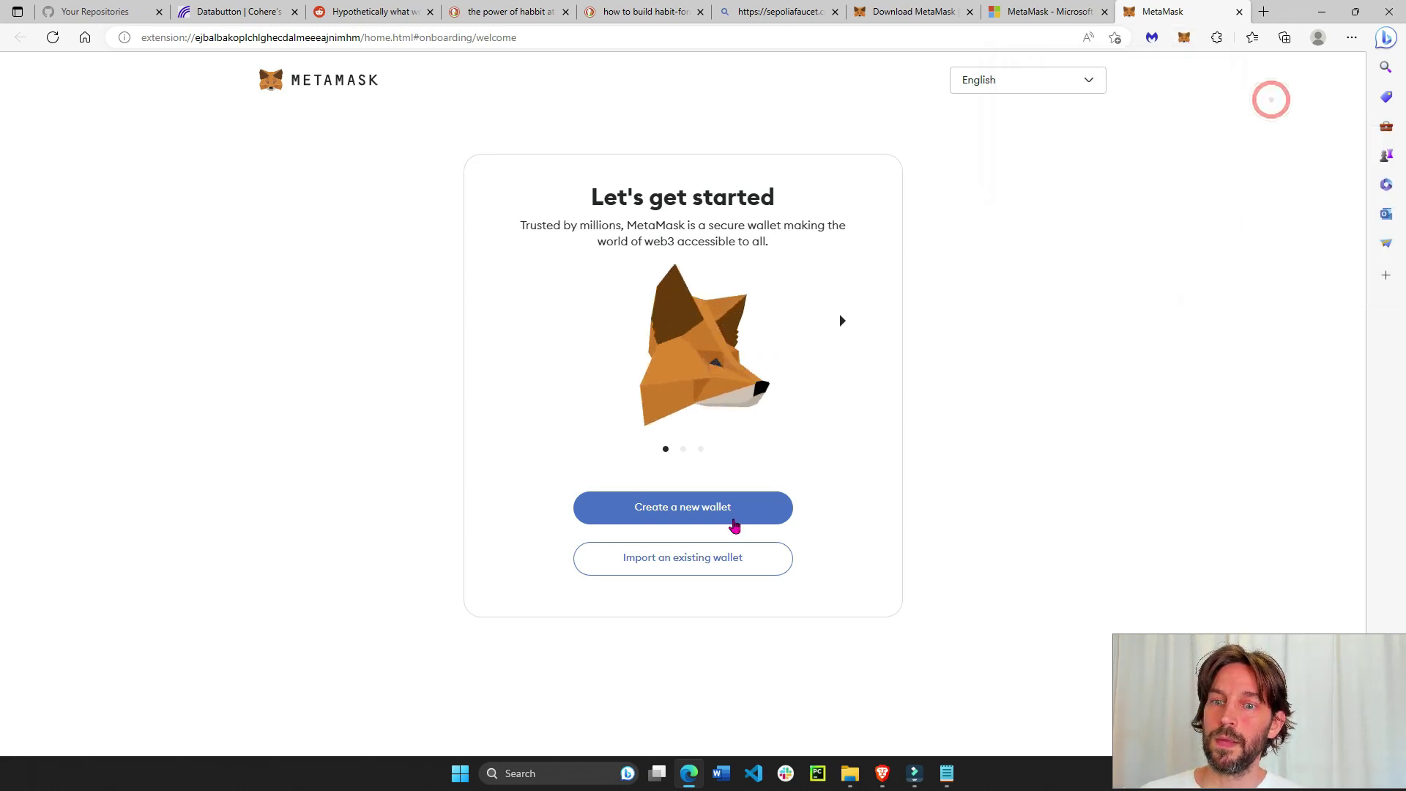
Step: Start creating a new wallet and agree to share anonymous usage data
click(673, 513)
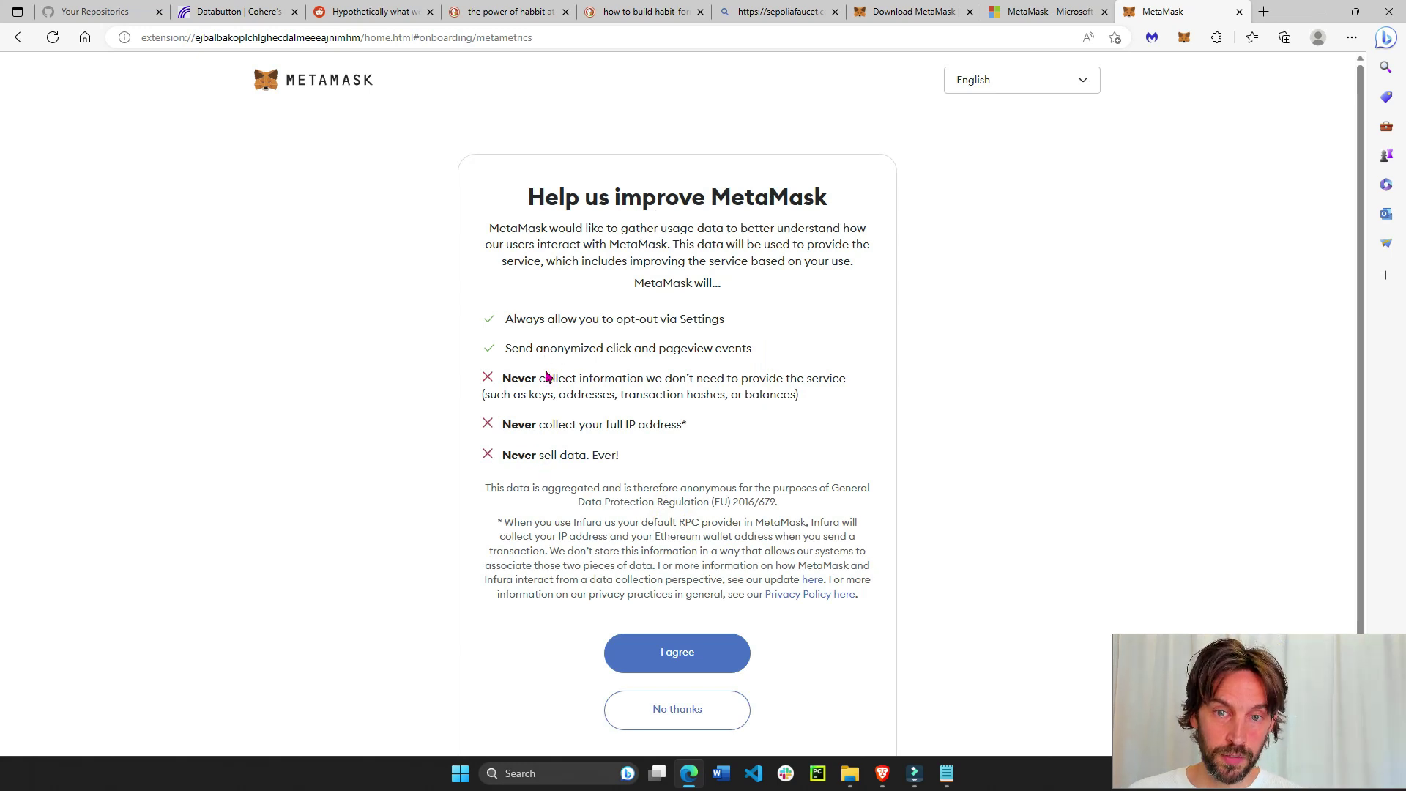
scroll(562, 417, down, 1)
click(680, 610)
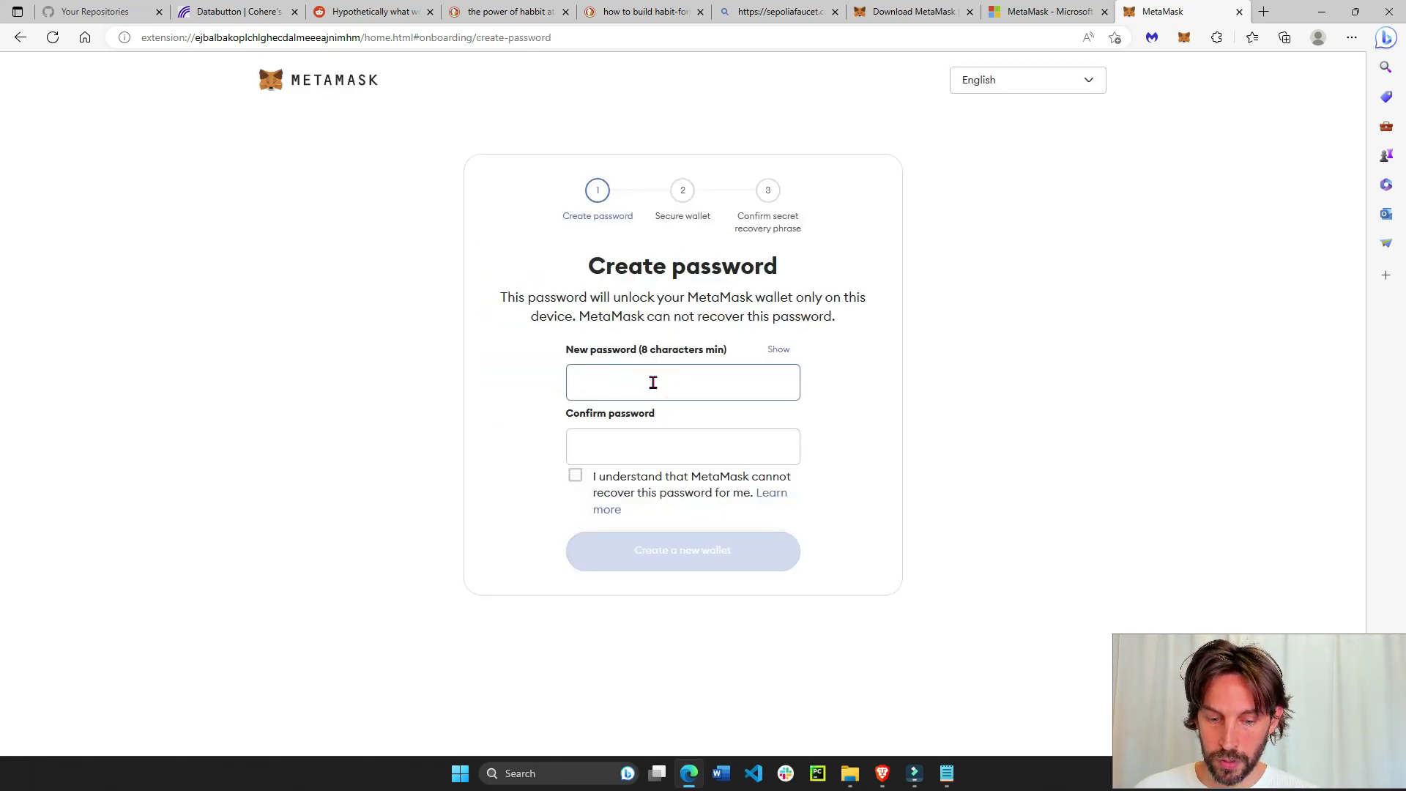
Step: Enter and confirm the wallet password, tick the no-recovery acknowledgement, and create the wallet
text(••••••)
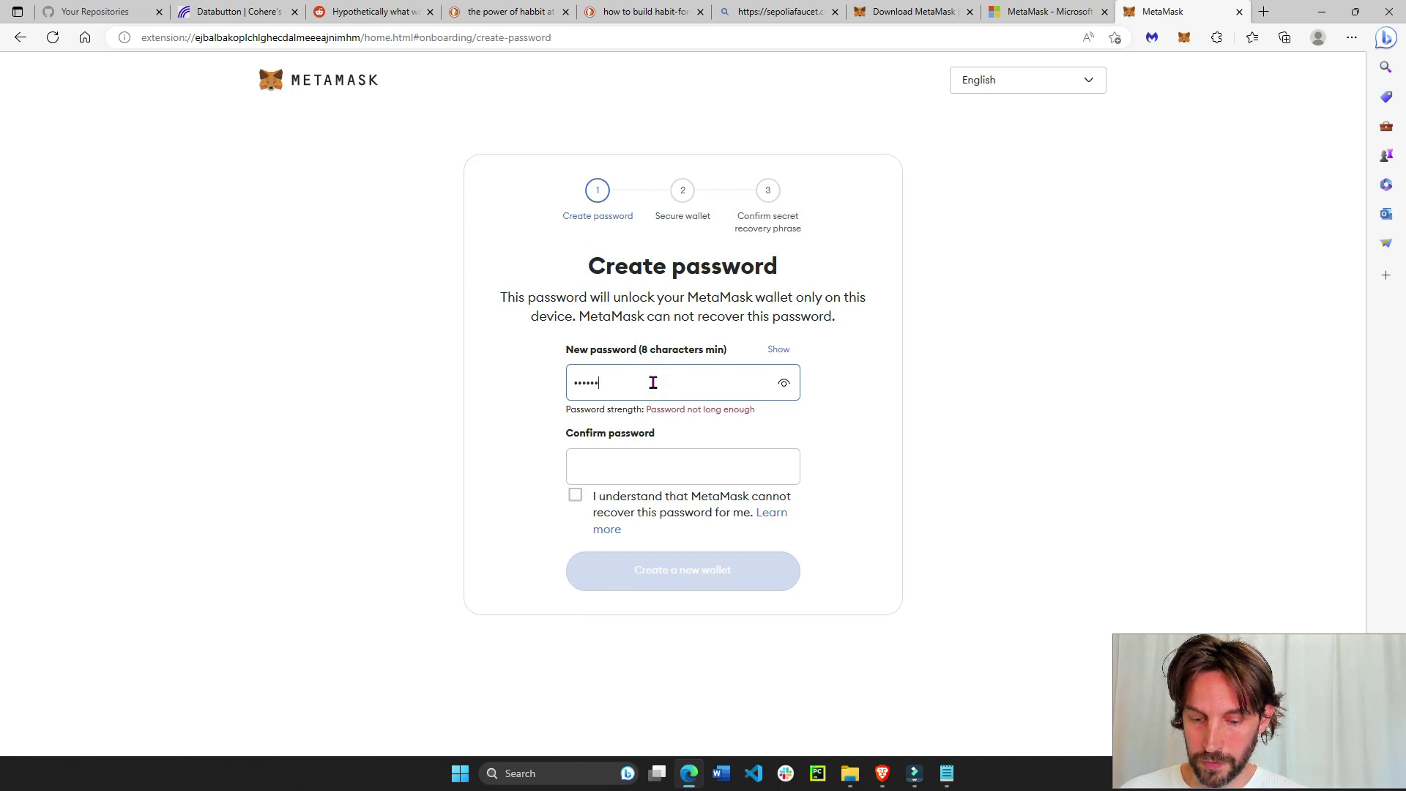
text(••)
click(682, 490)
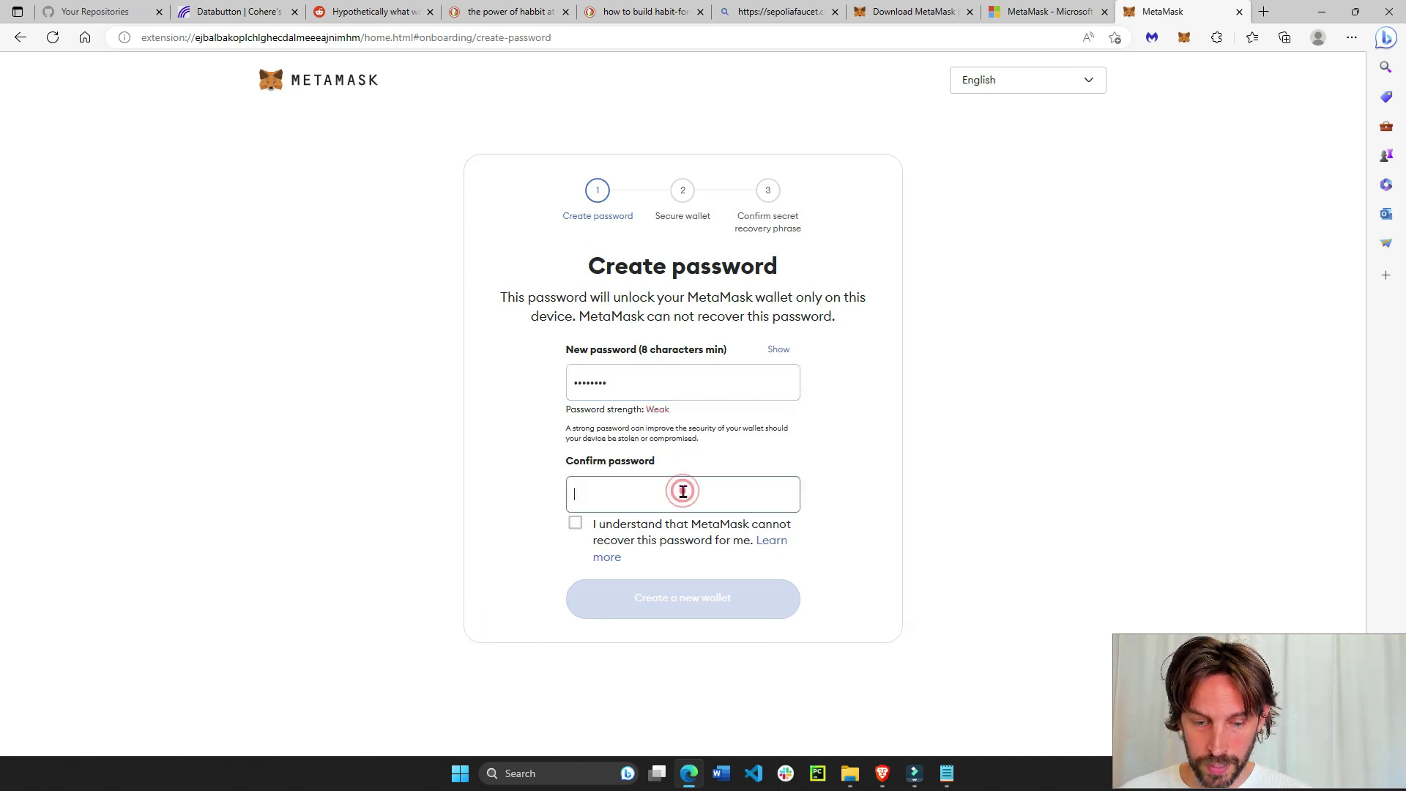
text(•••••••)
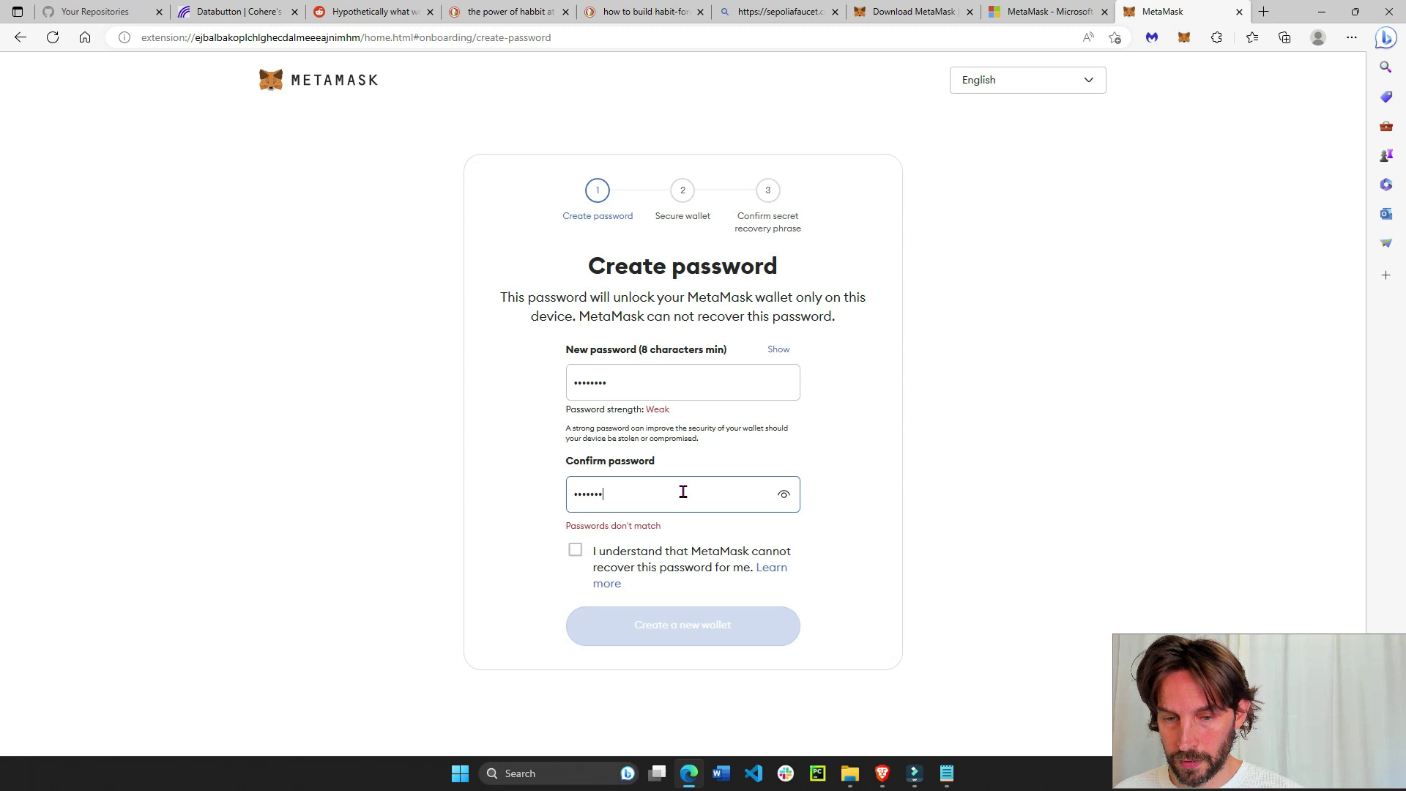
text(•)
click(576, 525)
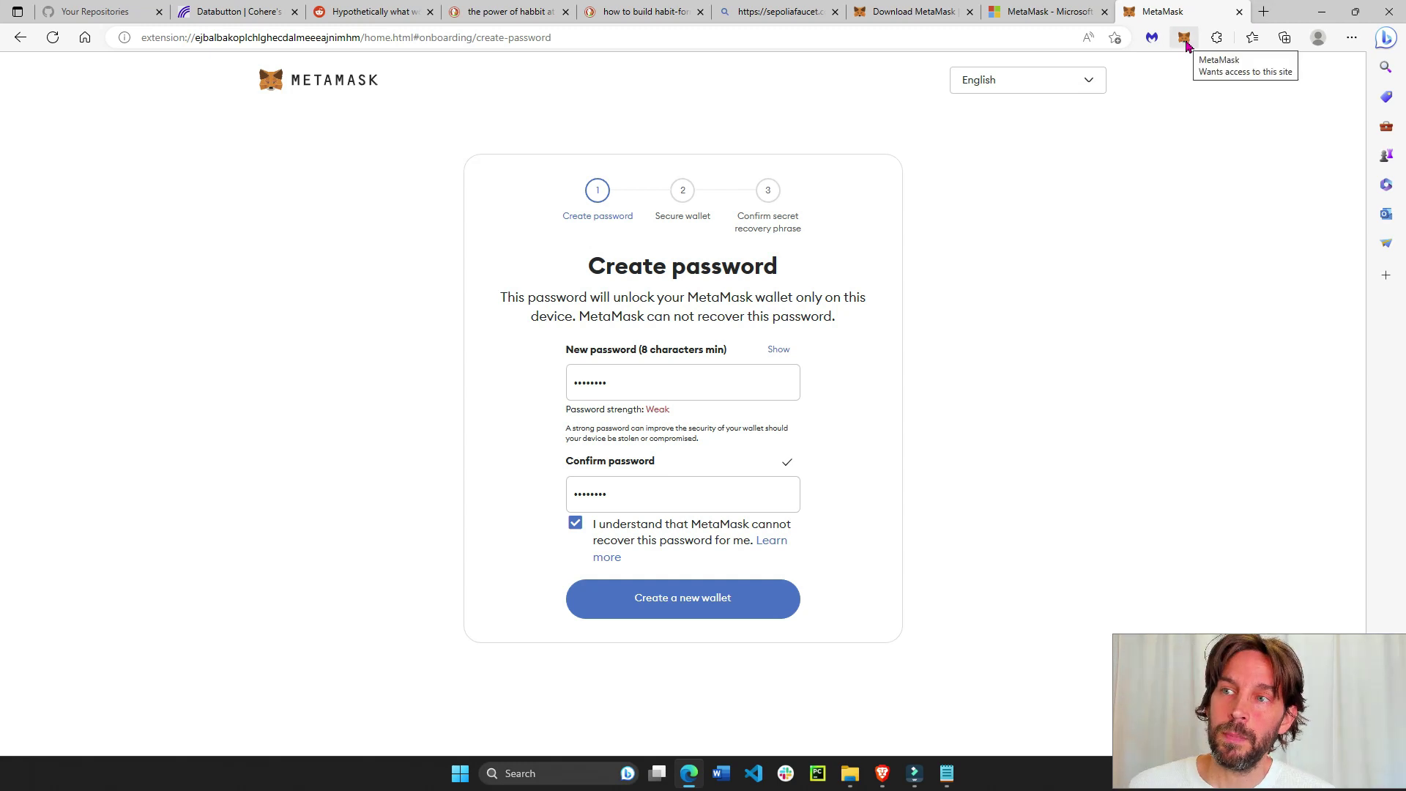
click(696, 607)
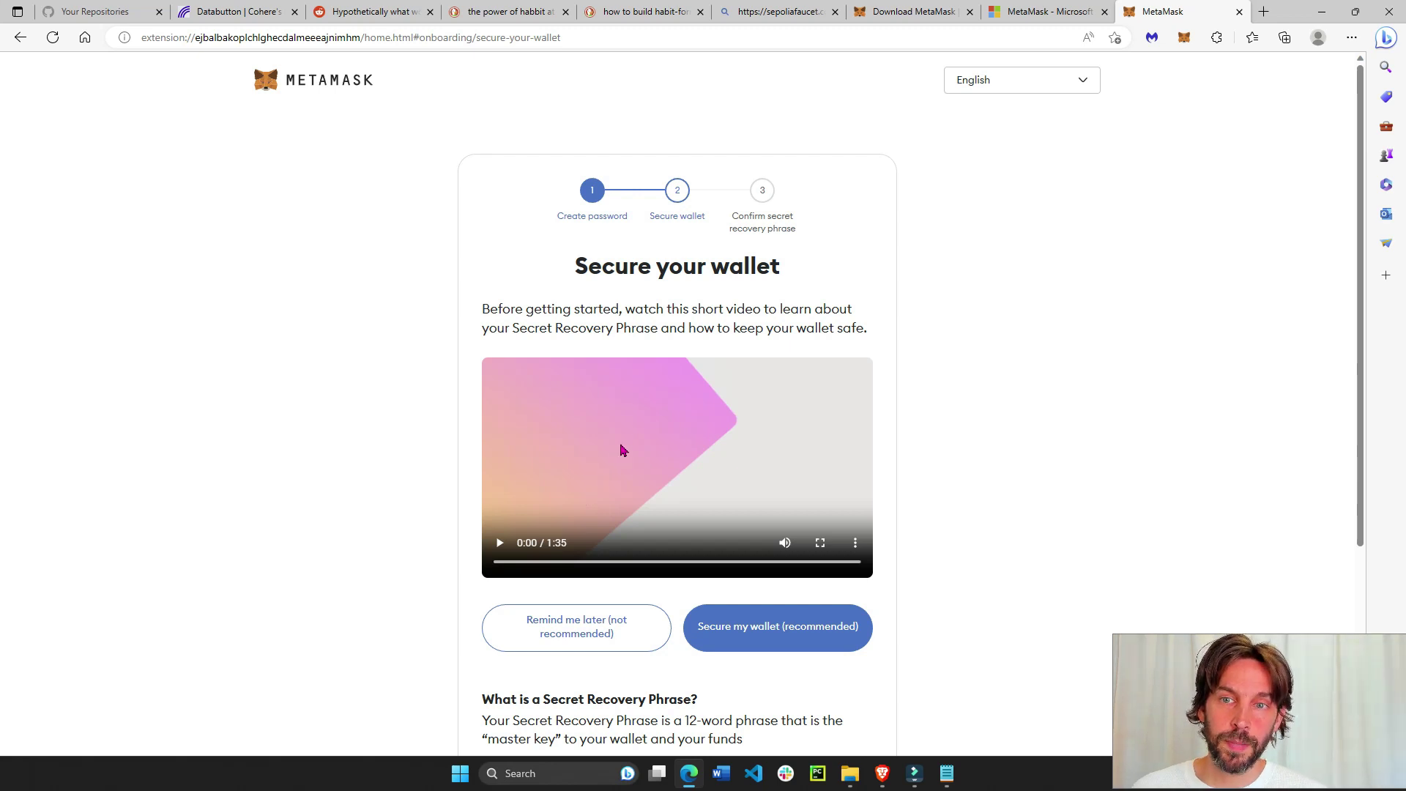
Step: Read the Secret Recovery Phrase explanation and choose Secure my wallet (recommended)
scroll(661, 410, down, 3)
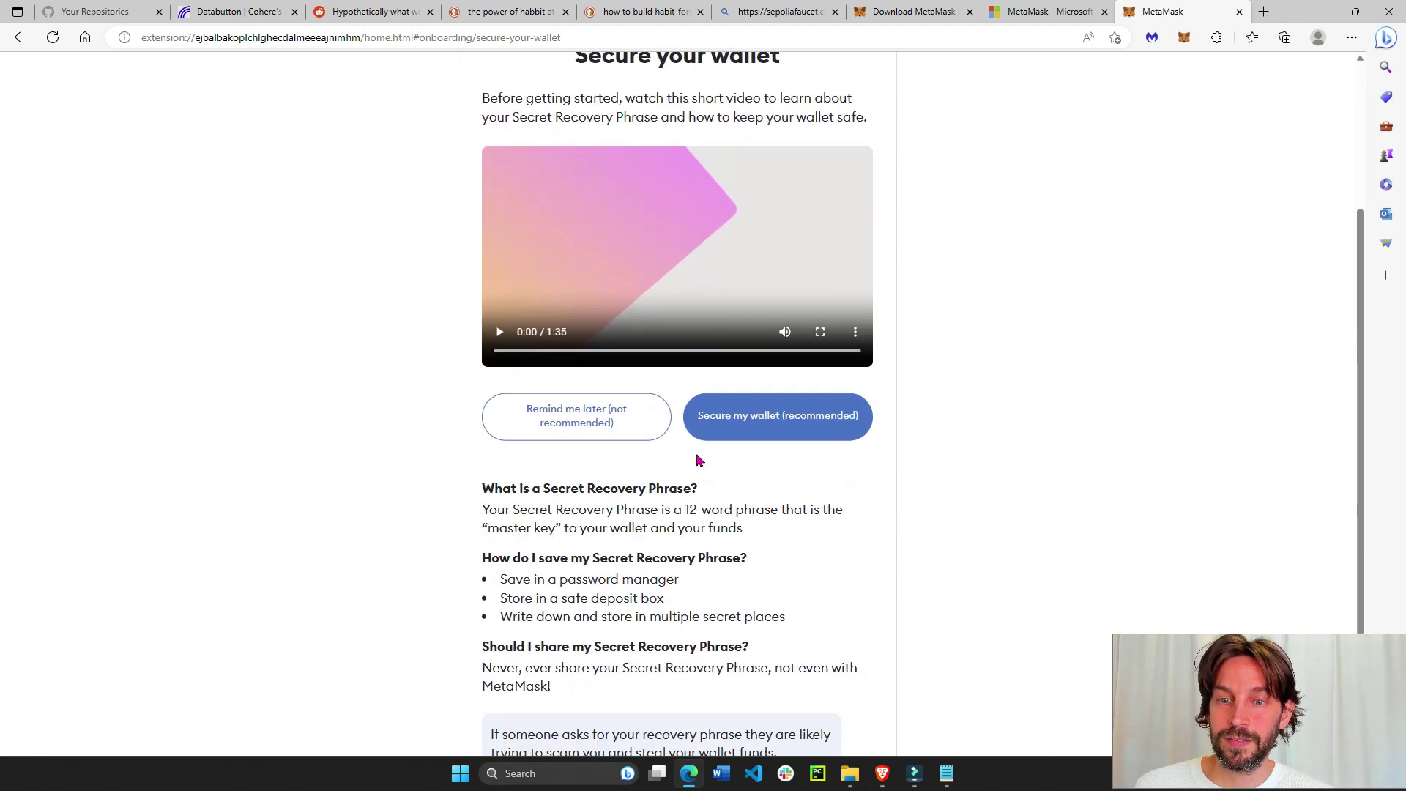
drag(503, 510, 663, 510)
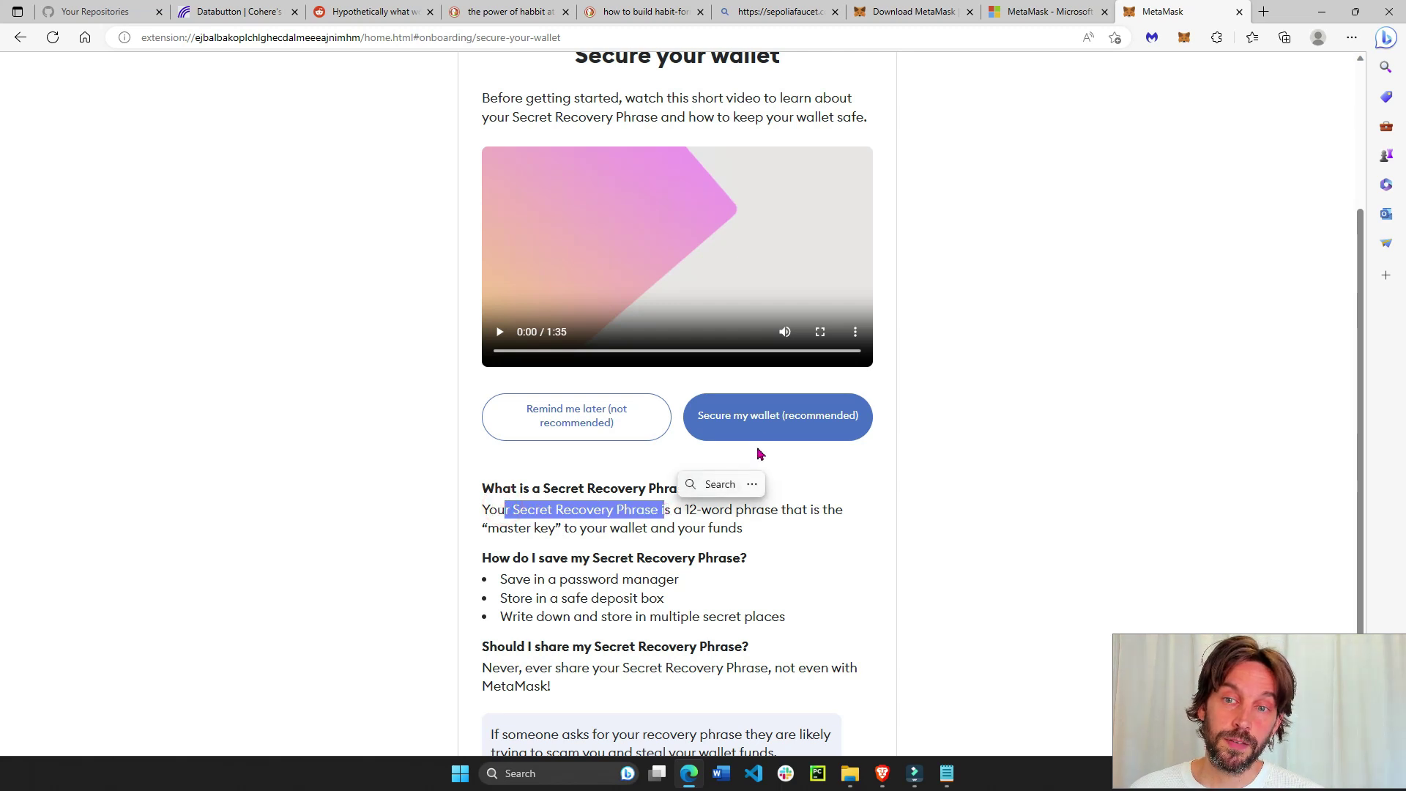
click(800, 431)
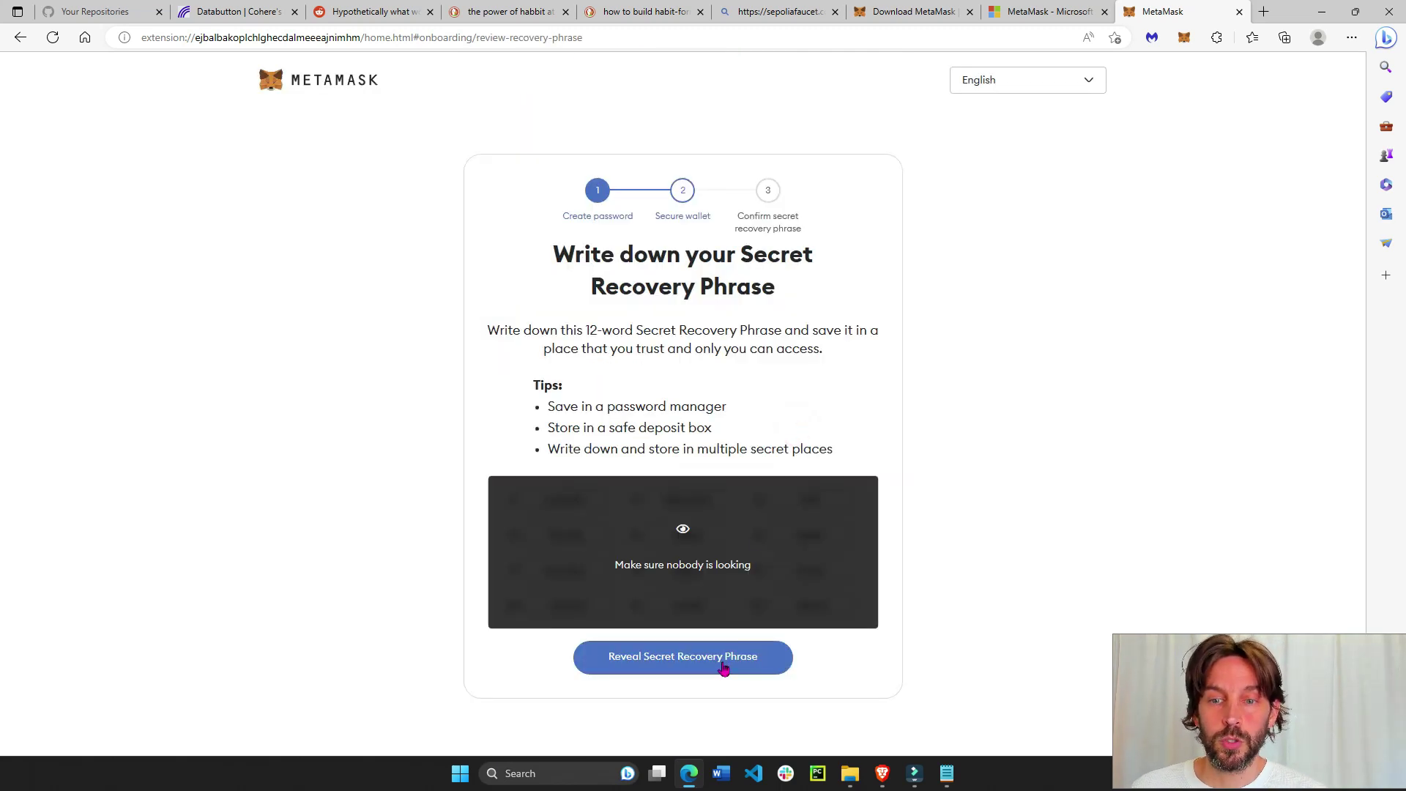
Step: Reveal and copy the 12-word recovery phrase, paste it into Notepad, and continue with Next
click(721, 665)
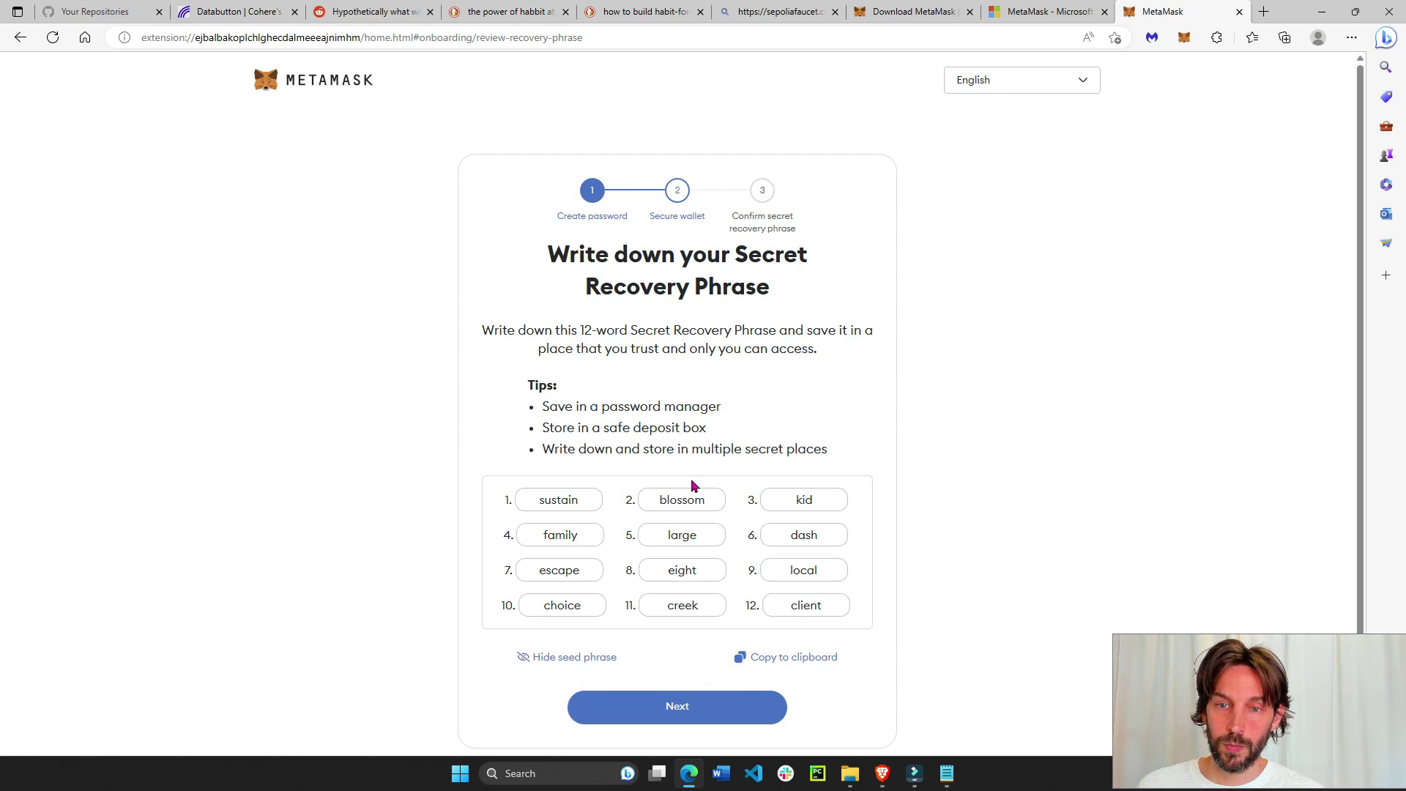
click(772, 663)
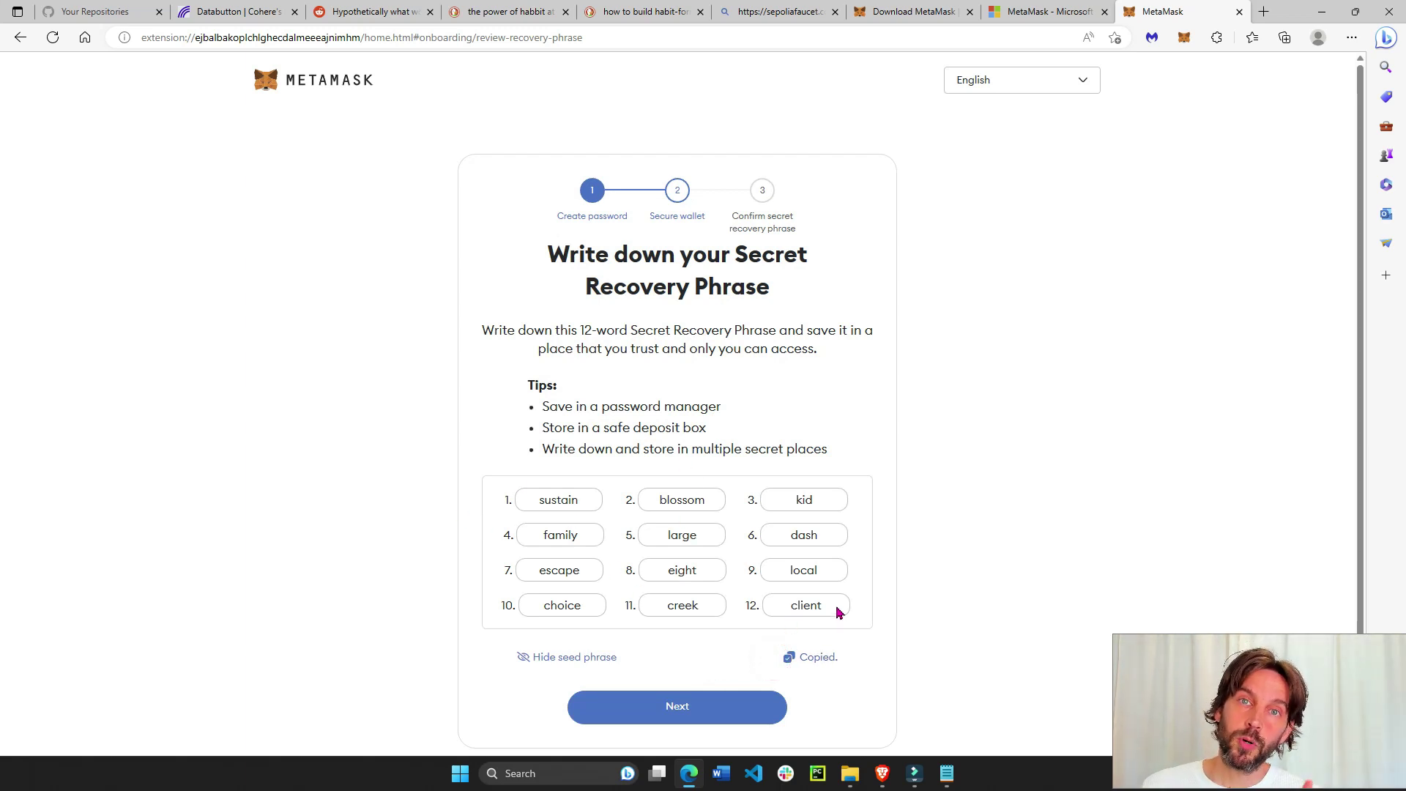
mouse_move(957, 785)
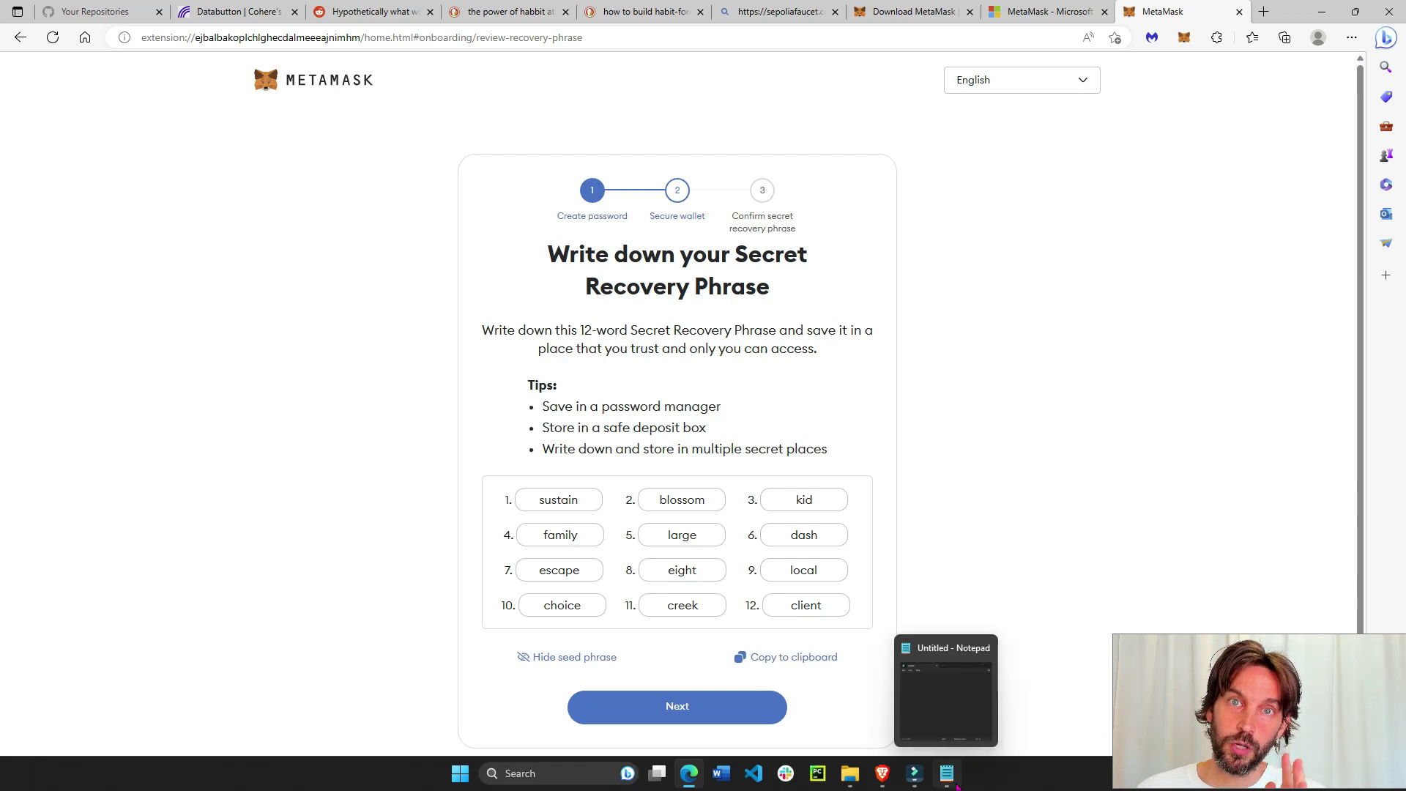
click(947, 774)
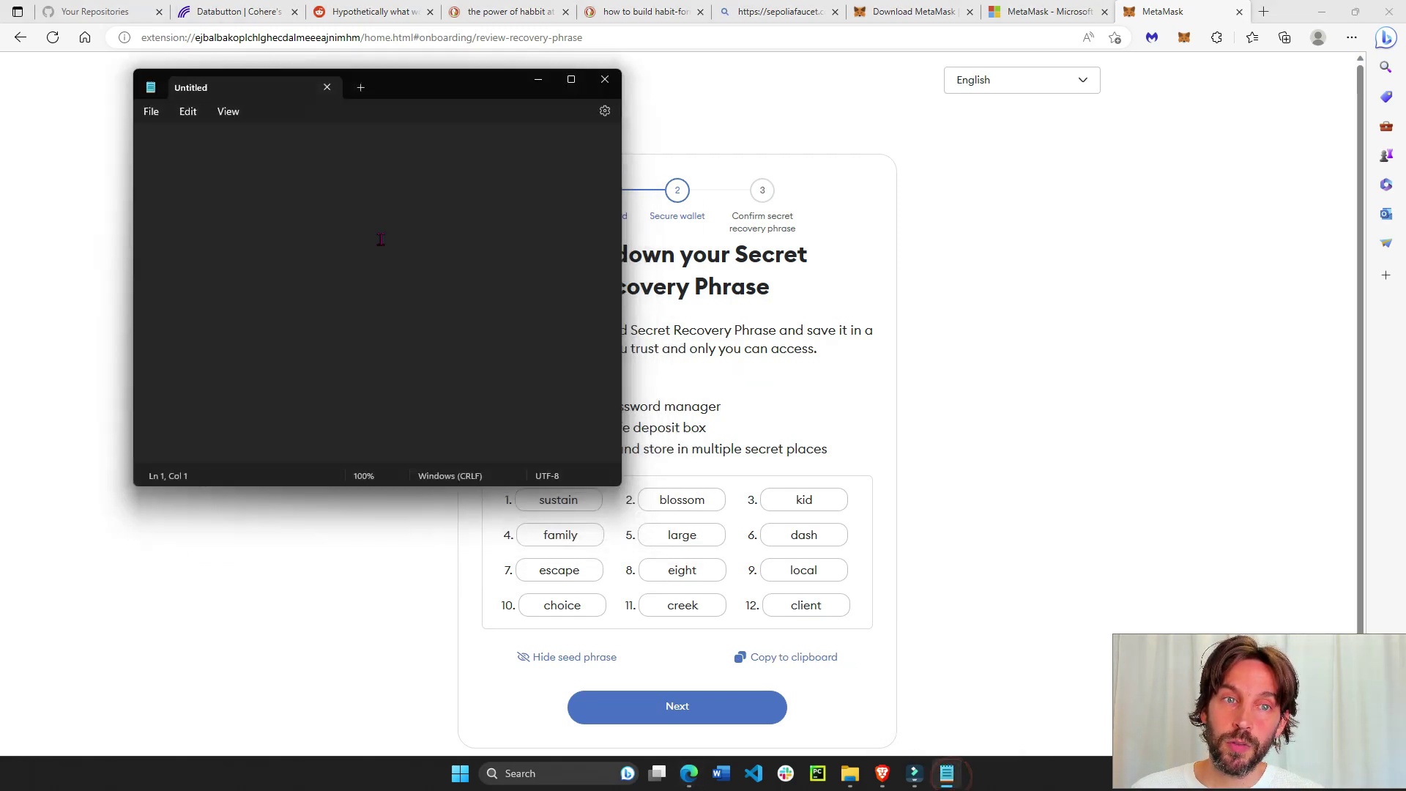
click(251, 197)
key(ctrl+v)
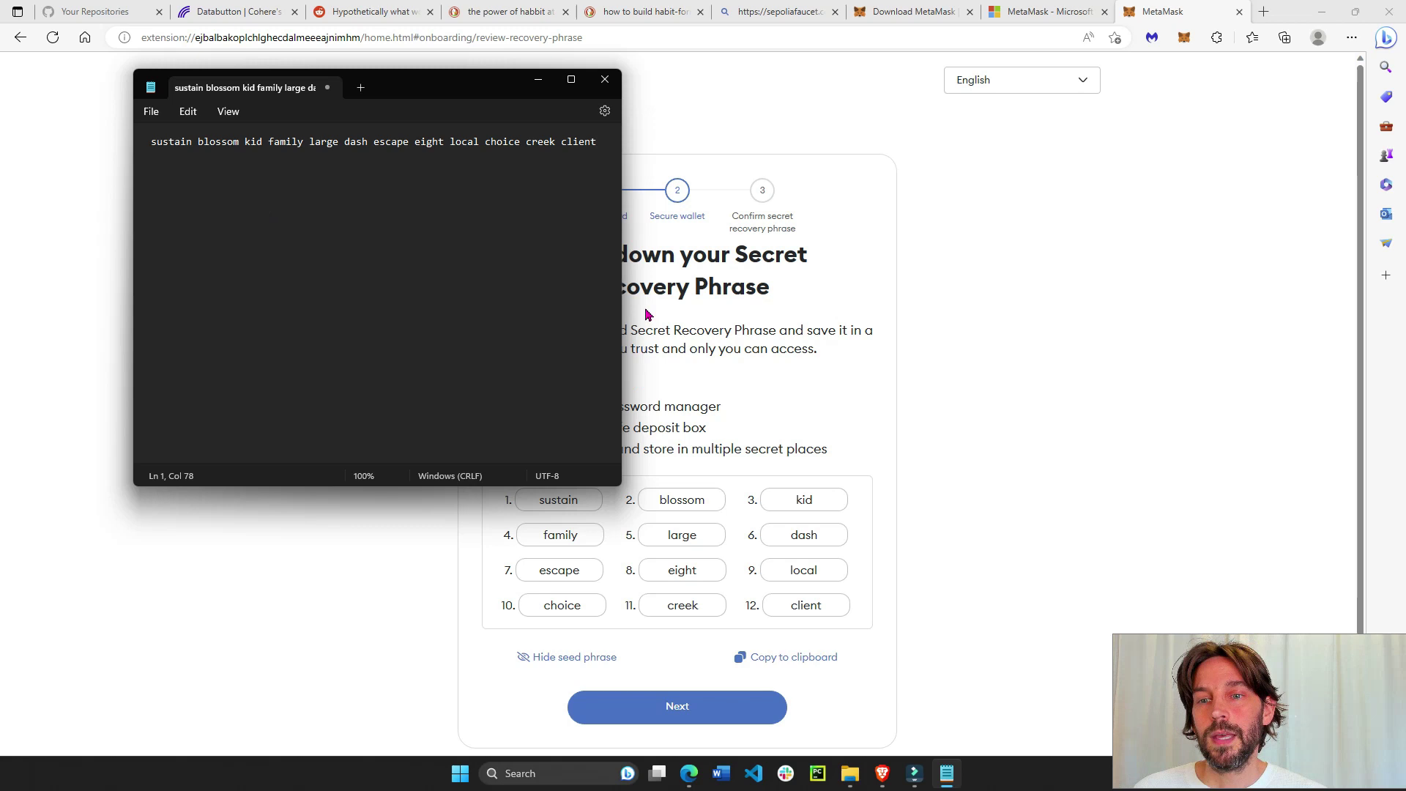
click(1014, 366)
click(686, 708)
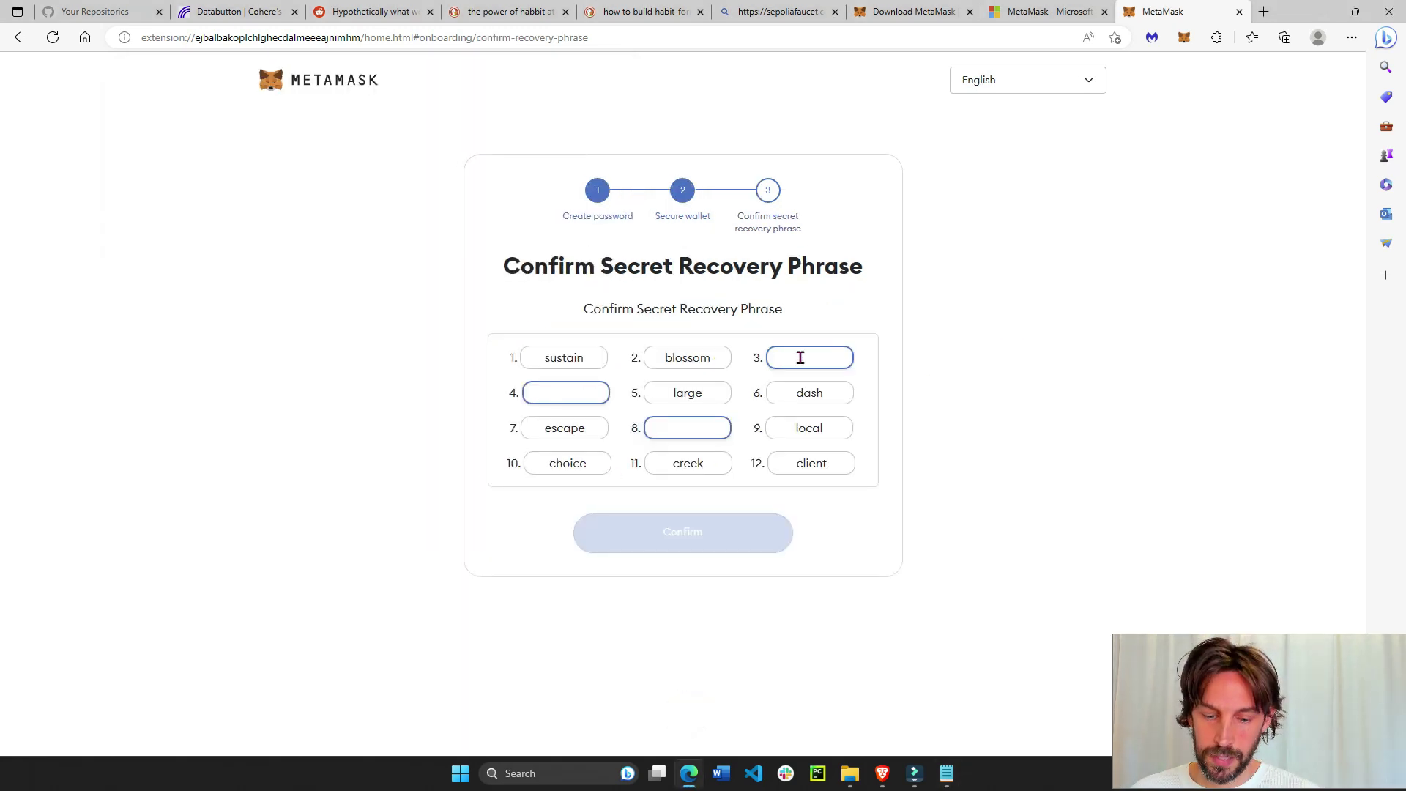
Step: Drag the missing words from the Notepad copy into the blank fields and confirm the phrase
click(947, 773)
double_click(253, 142)
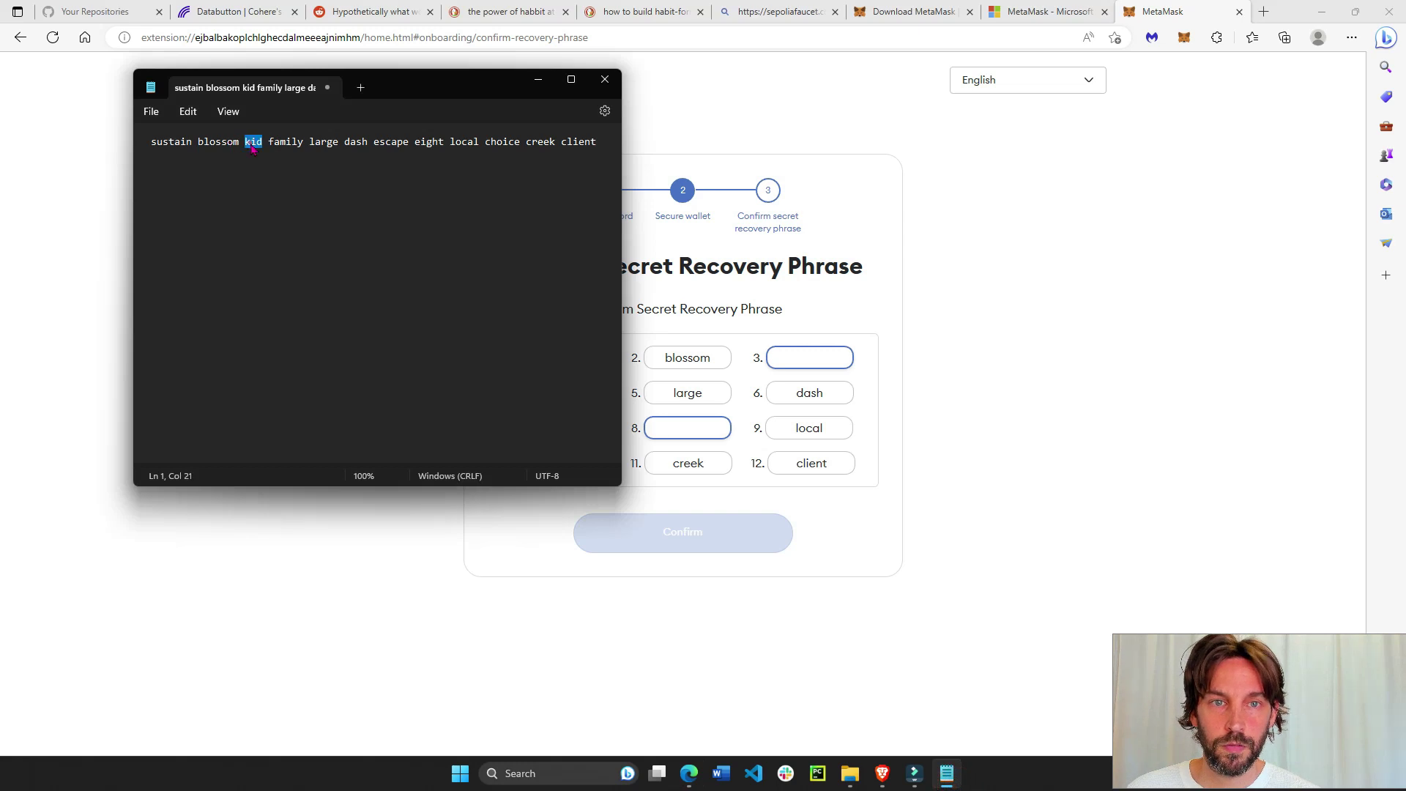
drag(253, 142, 809, 358)
double_click(429, 142)
drag(429, 142, 699, 425)
click(699, 426)
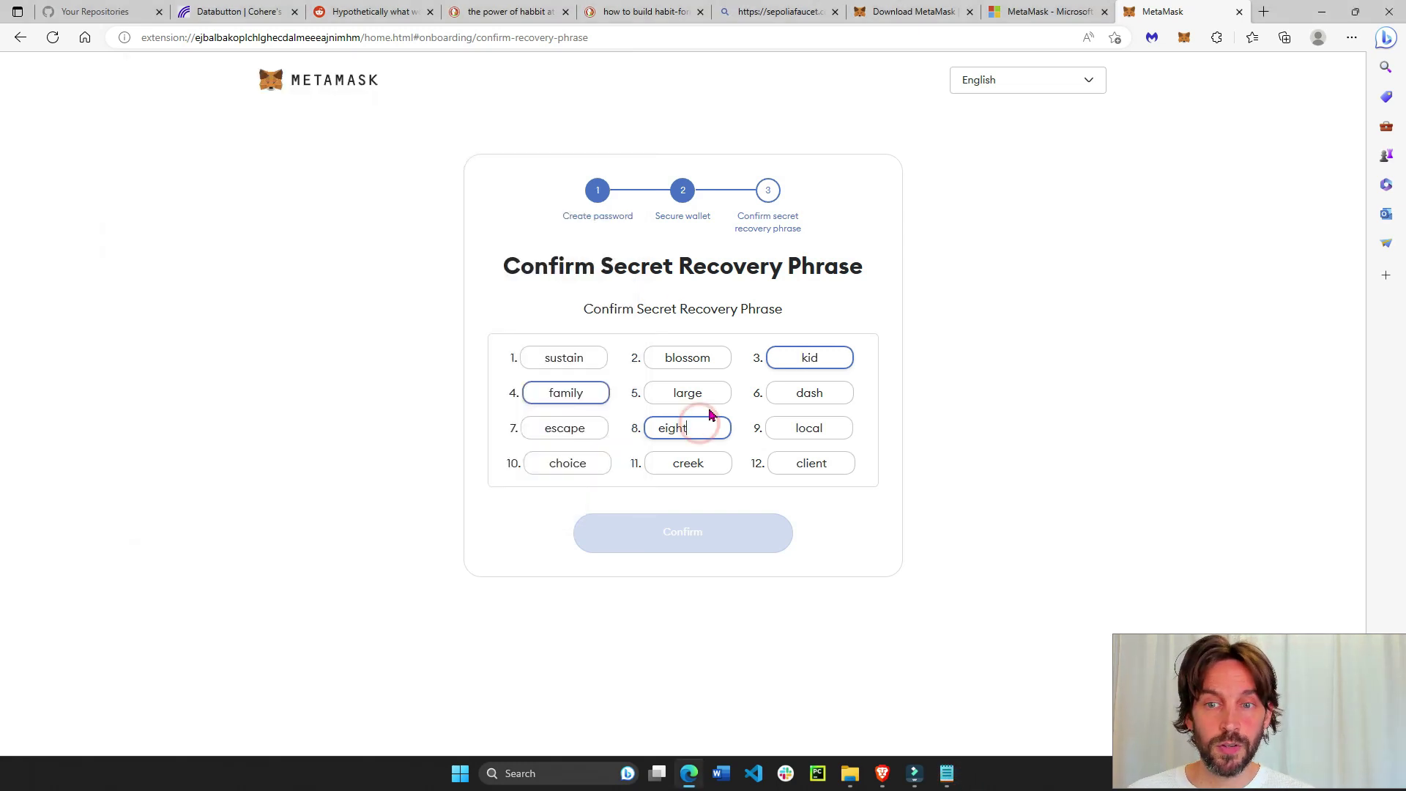
click(838, 534)
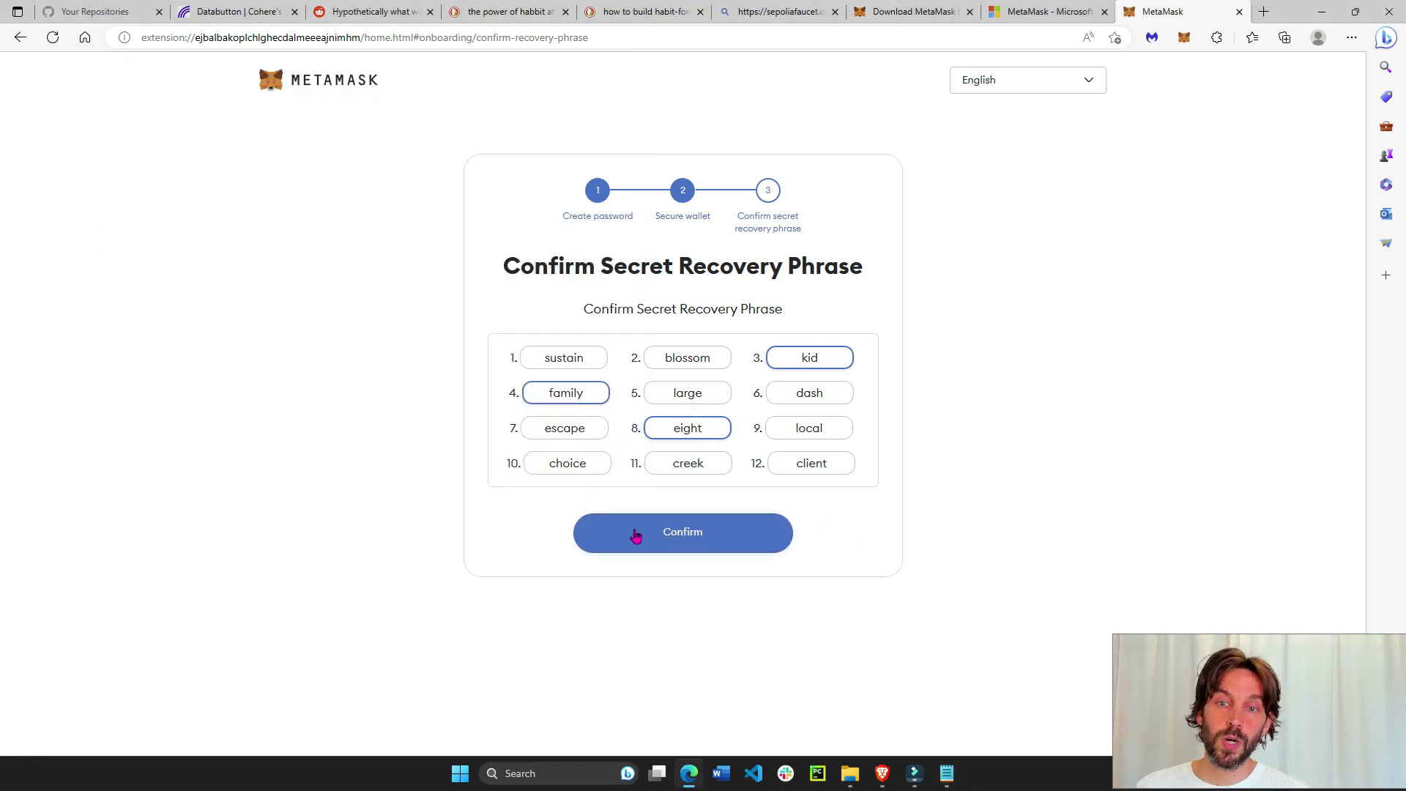
click(636, 536)
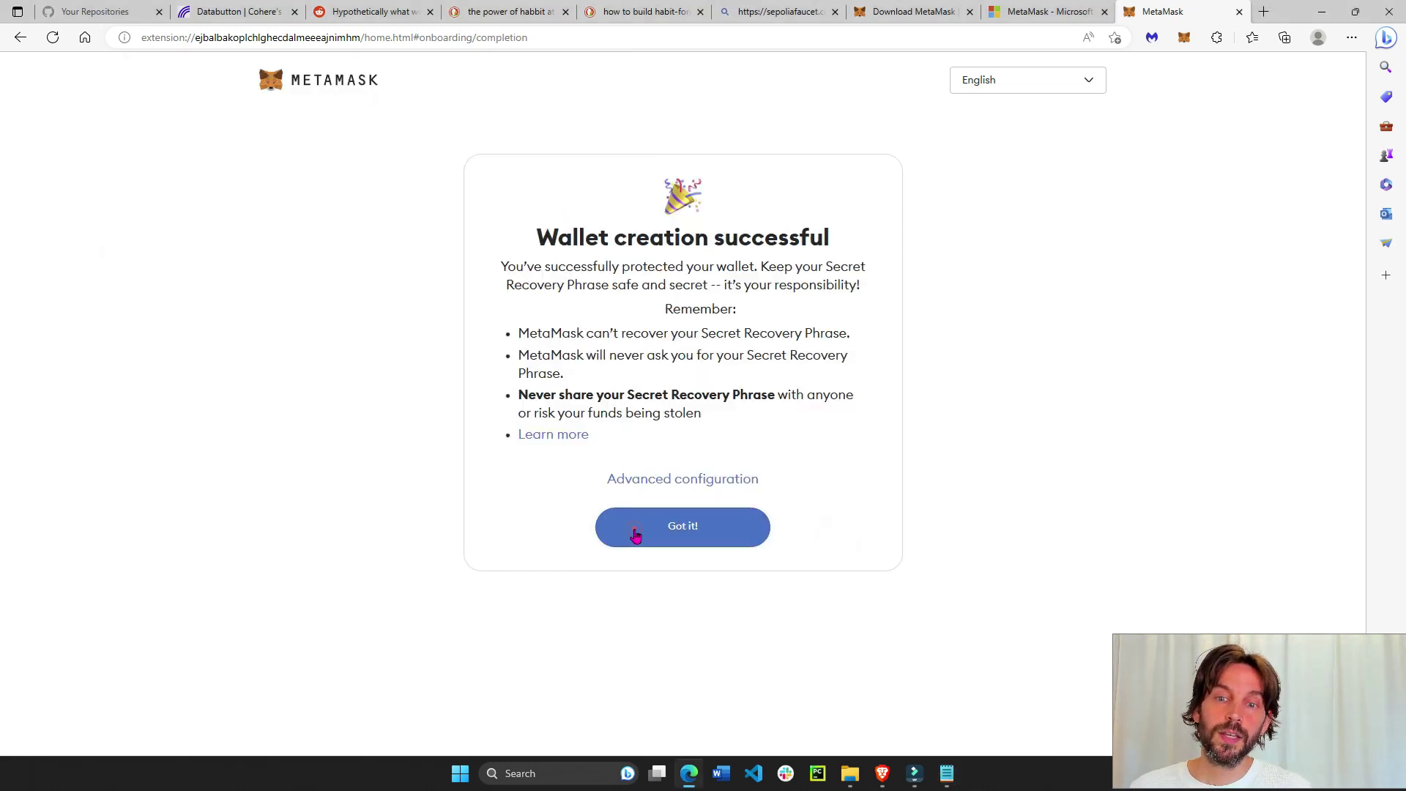
Step: Dismiss the success screen, review then minimize the Notepad phrase, and finish the pin-extension tips
click(672, 536)
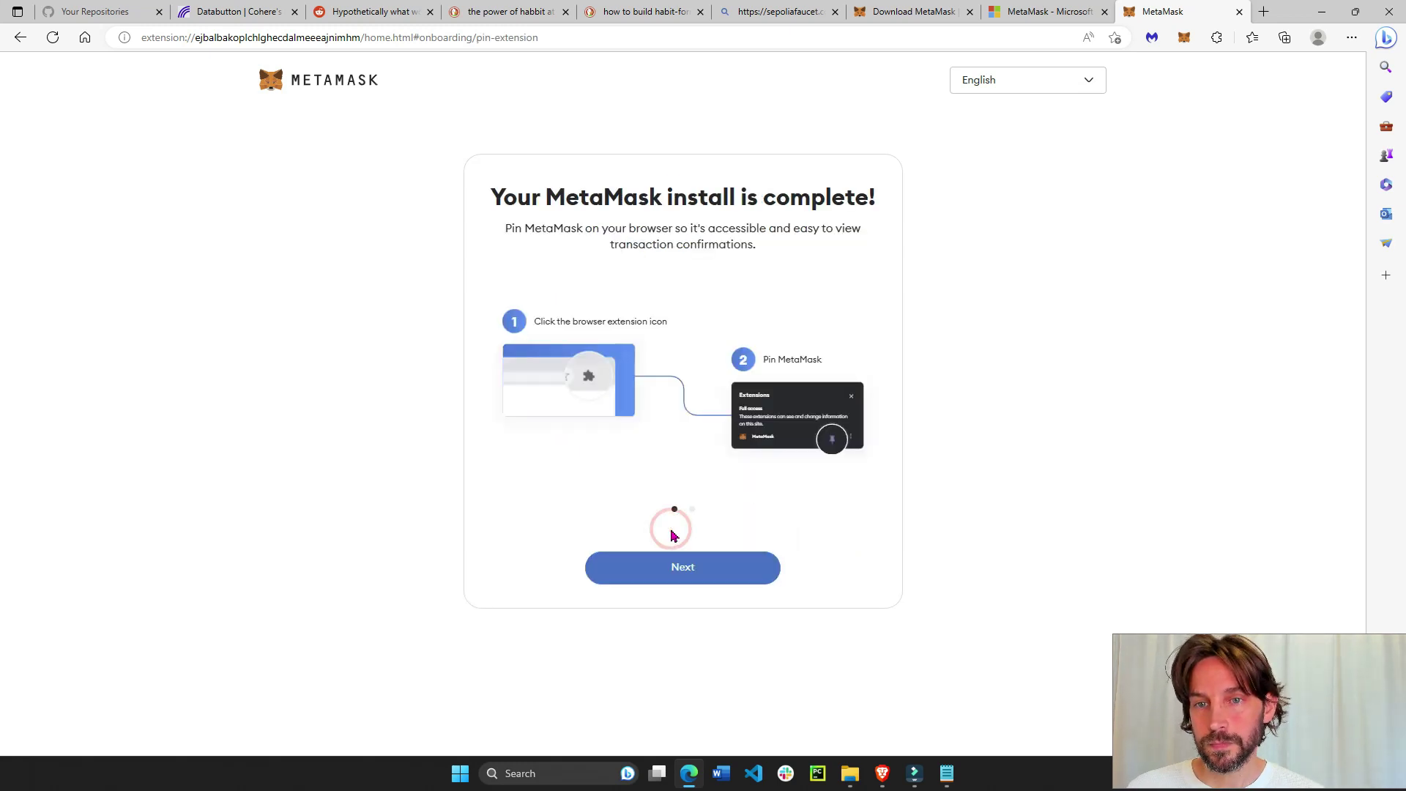
click(947, 773)
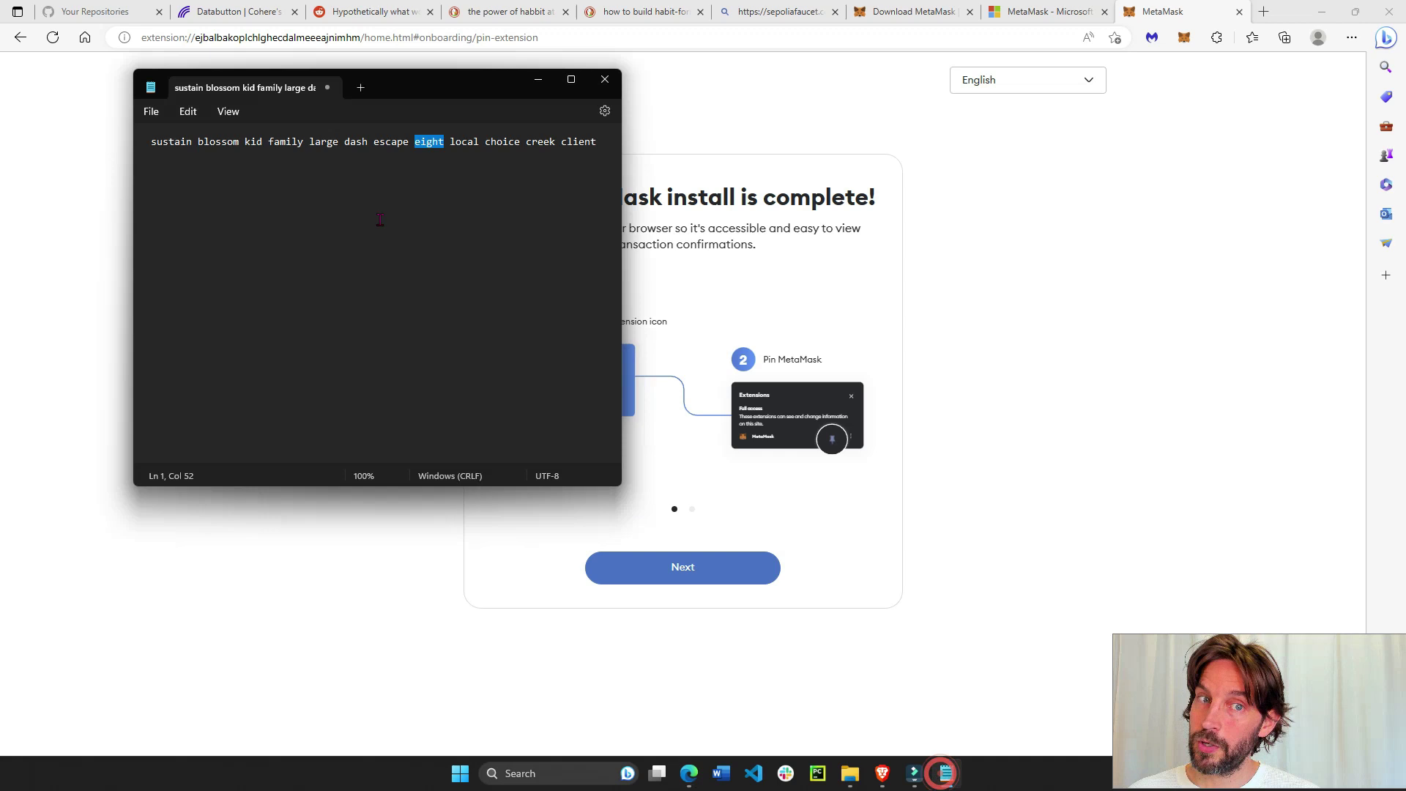
click(537, 79)
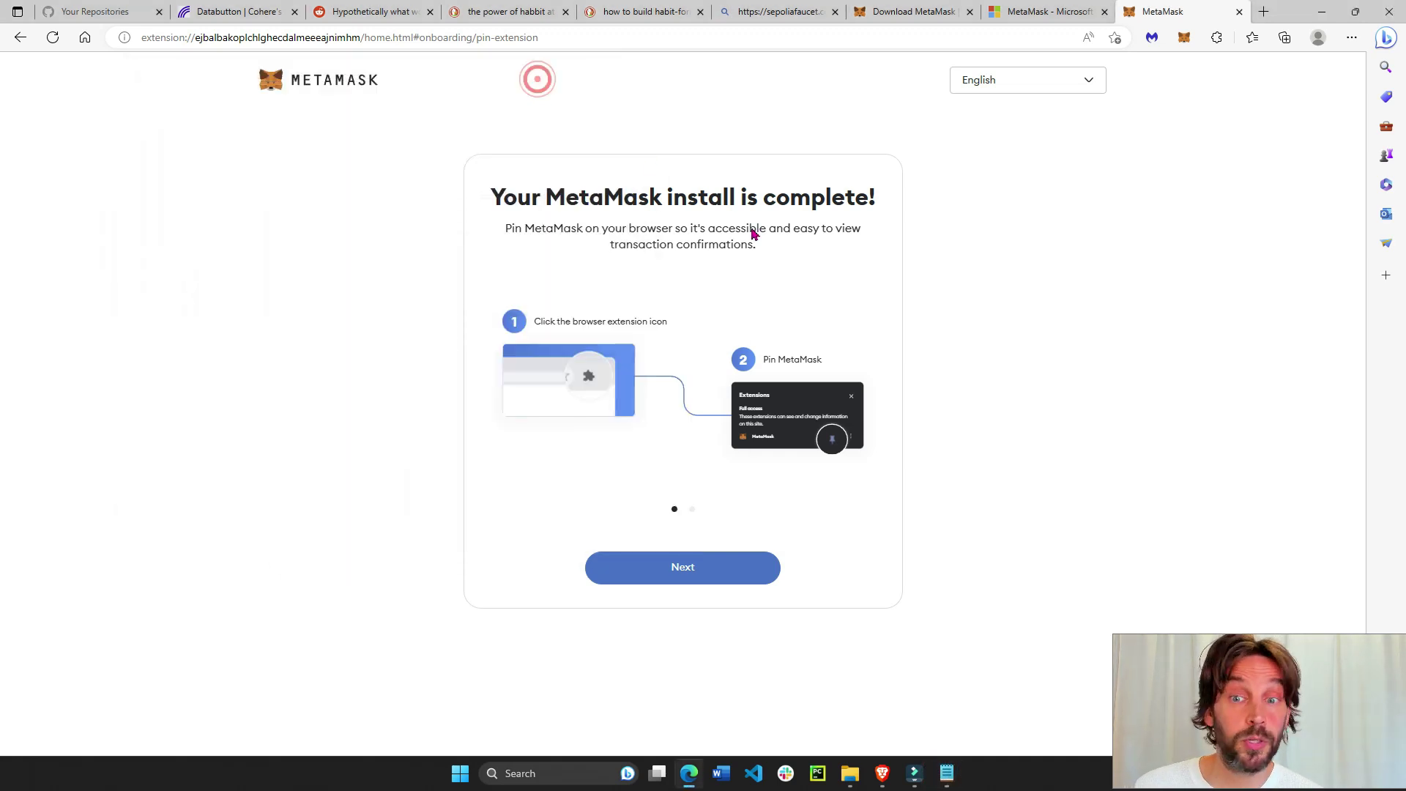
click(668, 576)
click(669, 576)
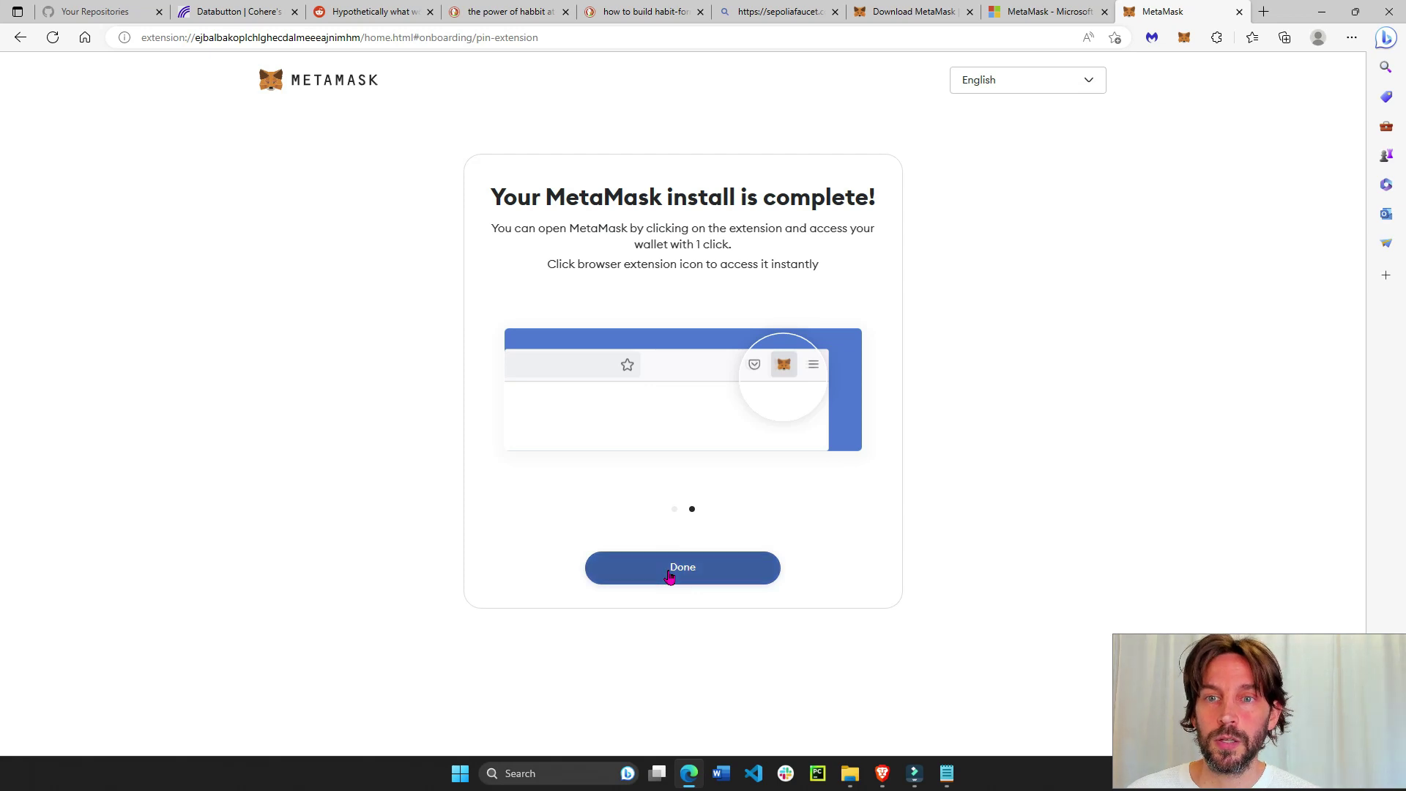
scroll(704, 537, down, 5)
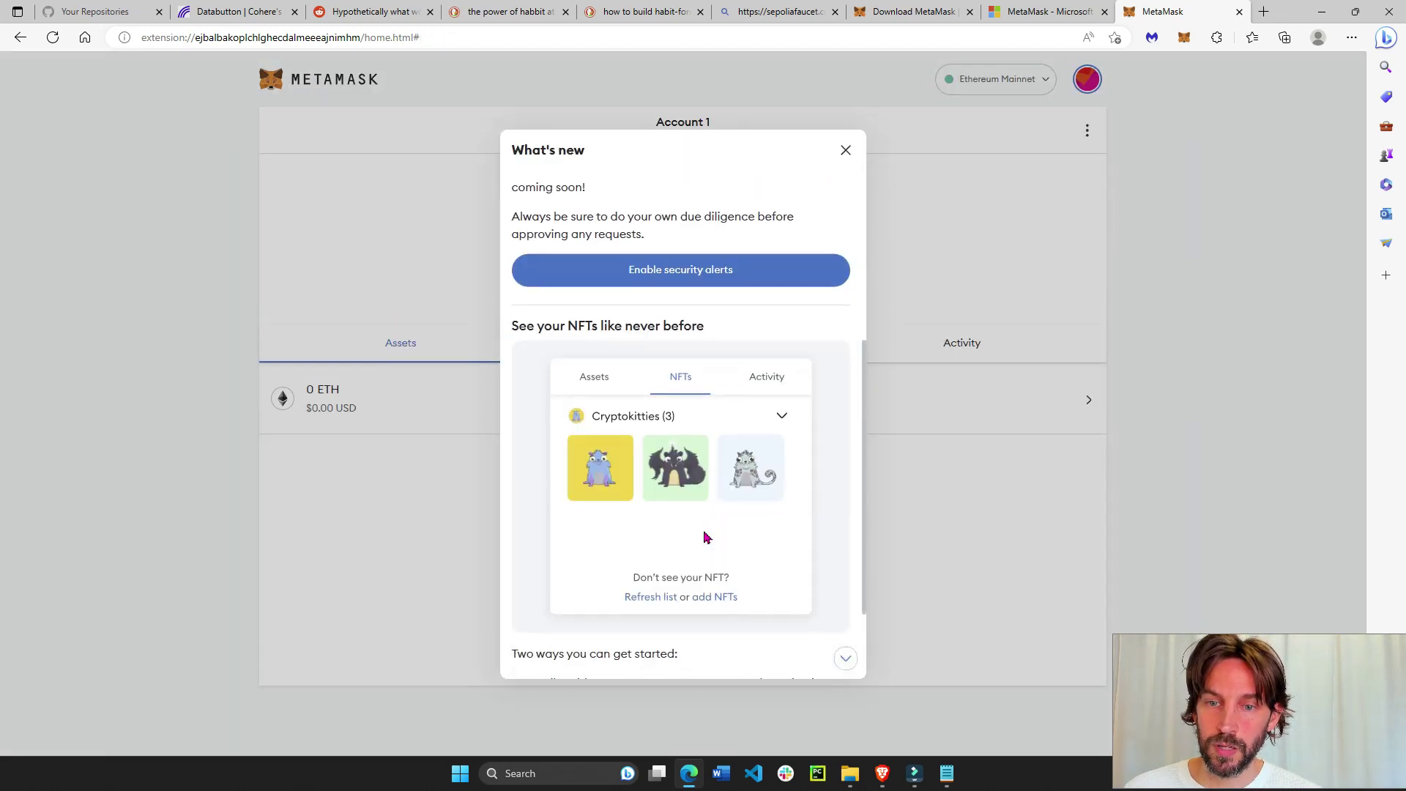
Step: Close the What's new notice and turn on Show test networks in Settings
click(845, 149)
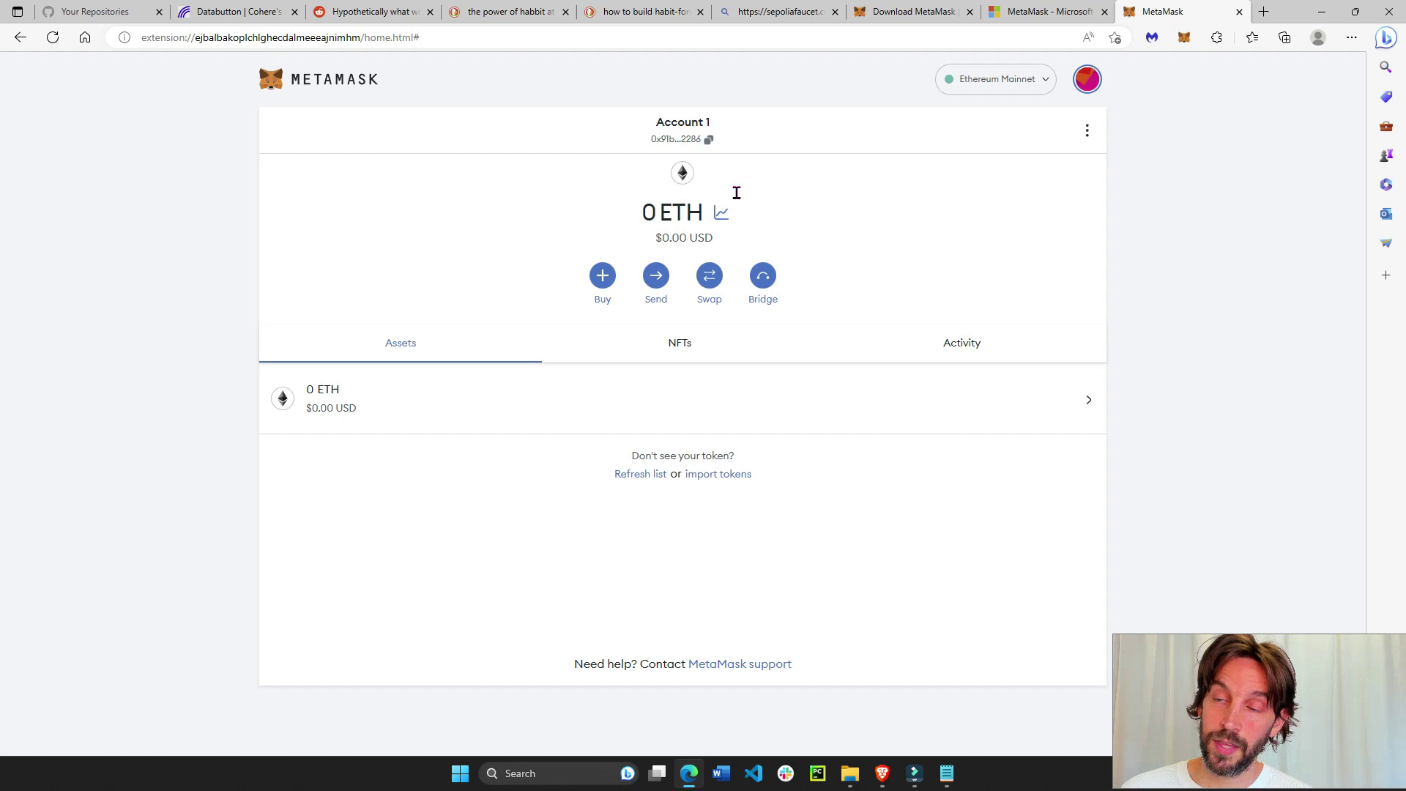
click(1047, 79)
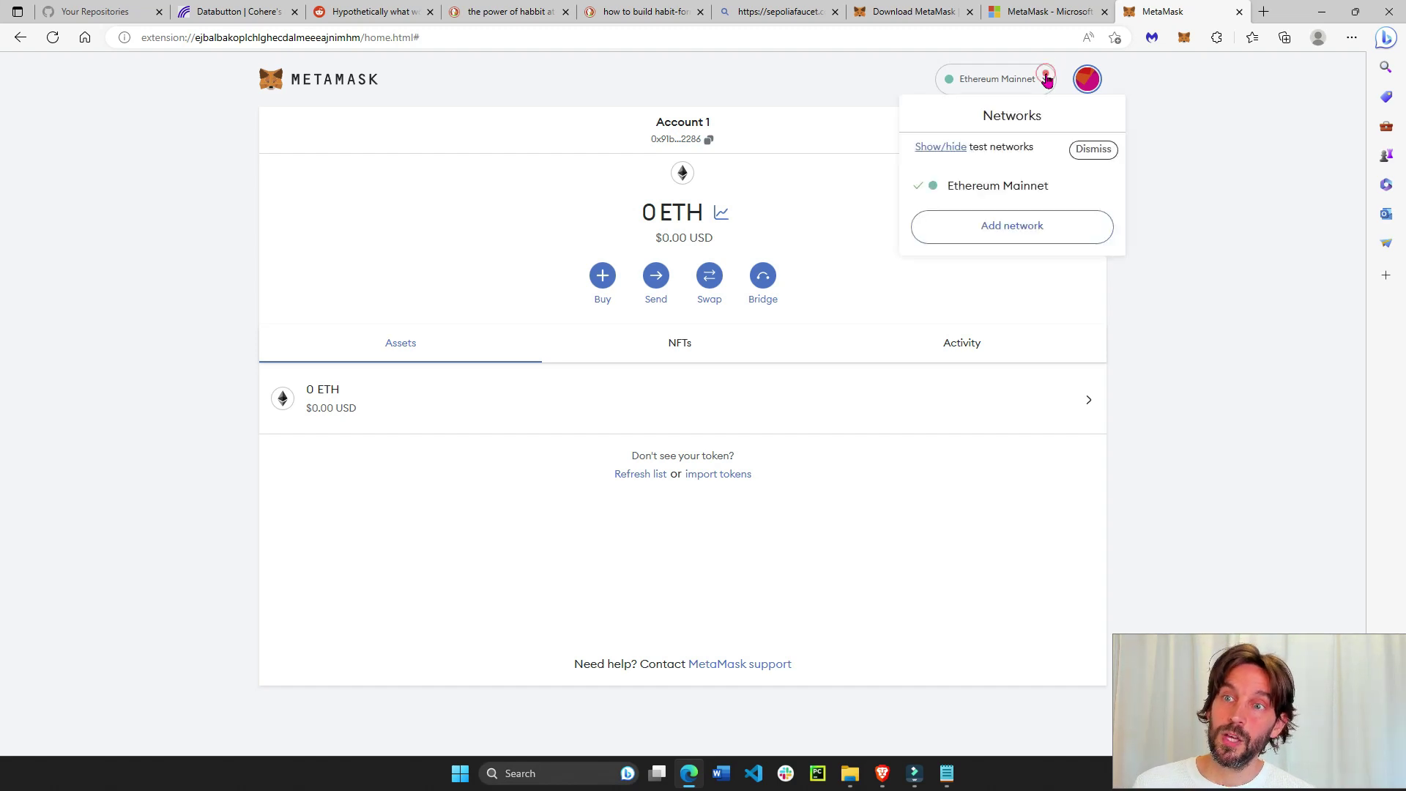
click(949, 147)
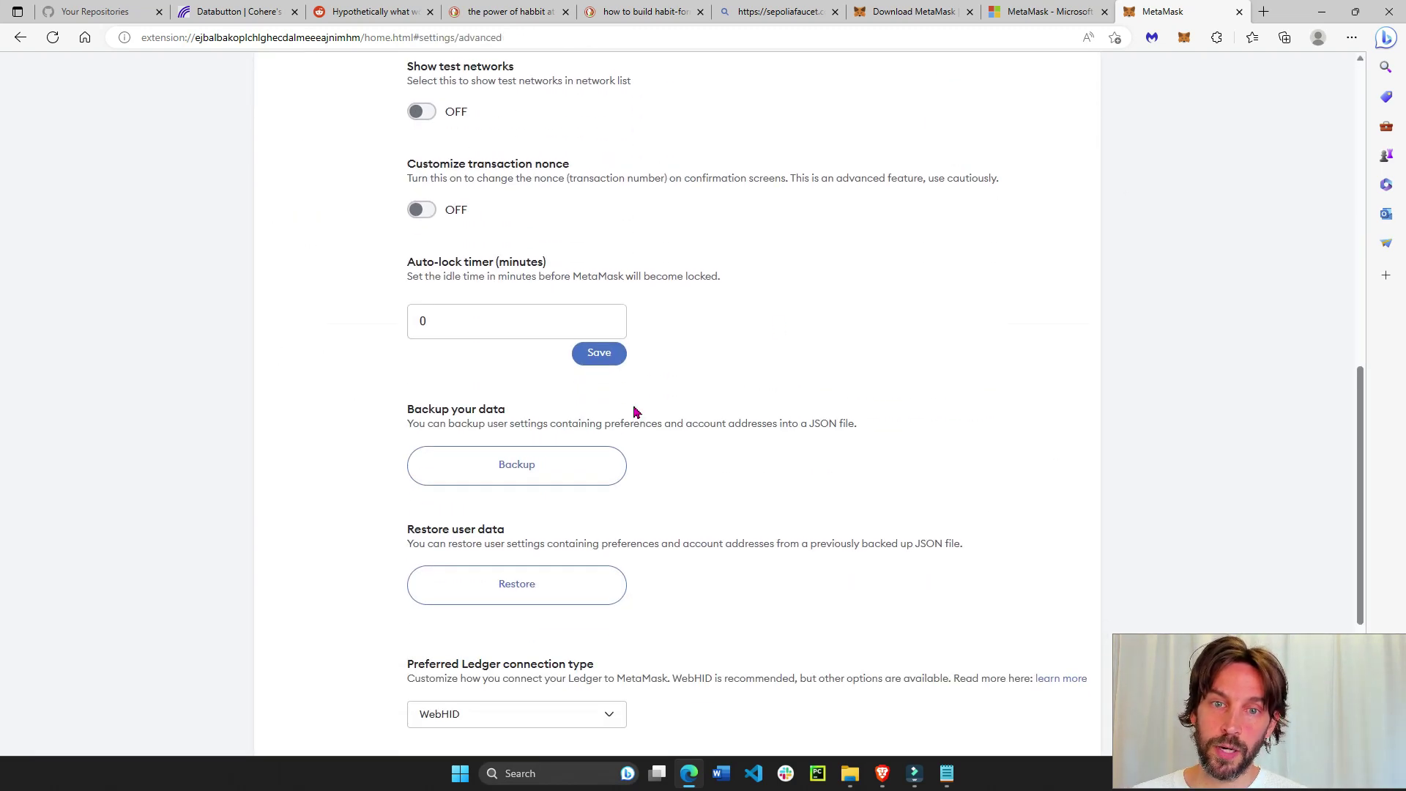
drag(506, 71, 428, 70)
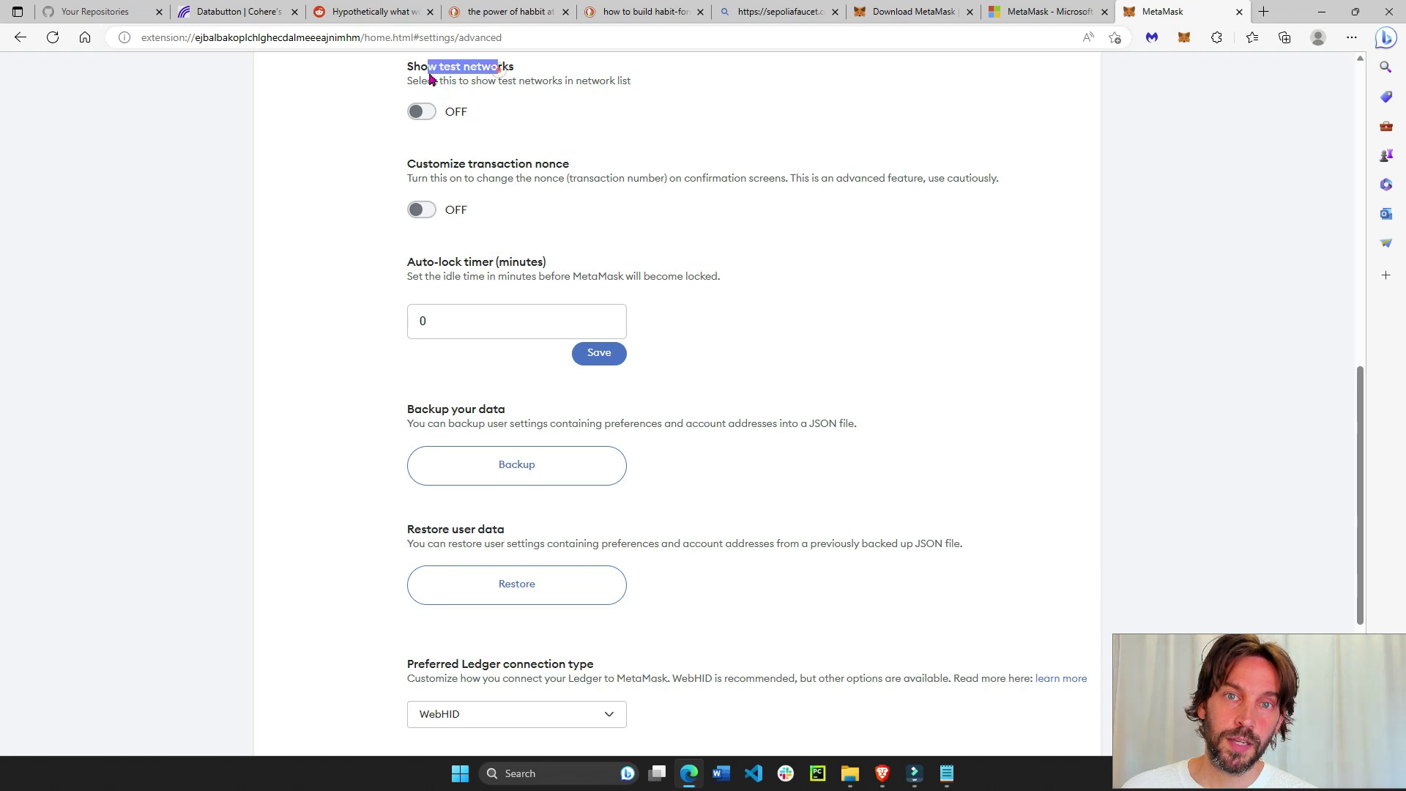
click(429, 116)
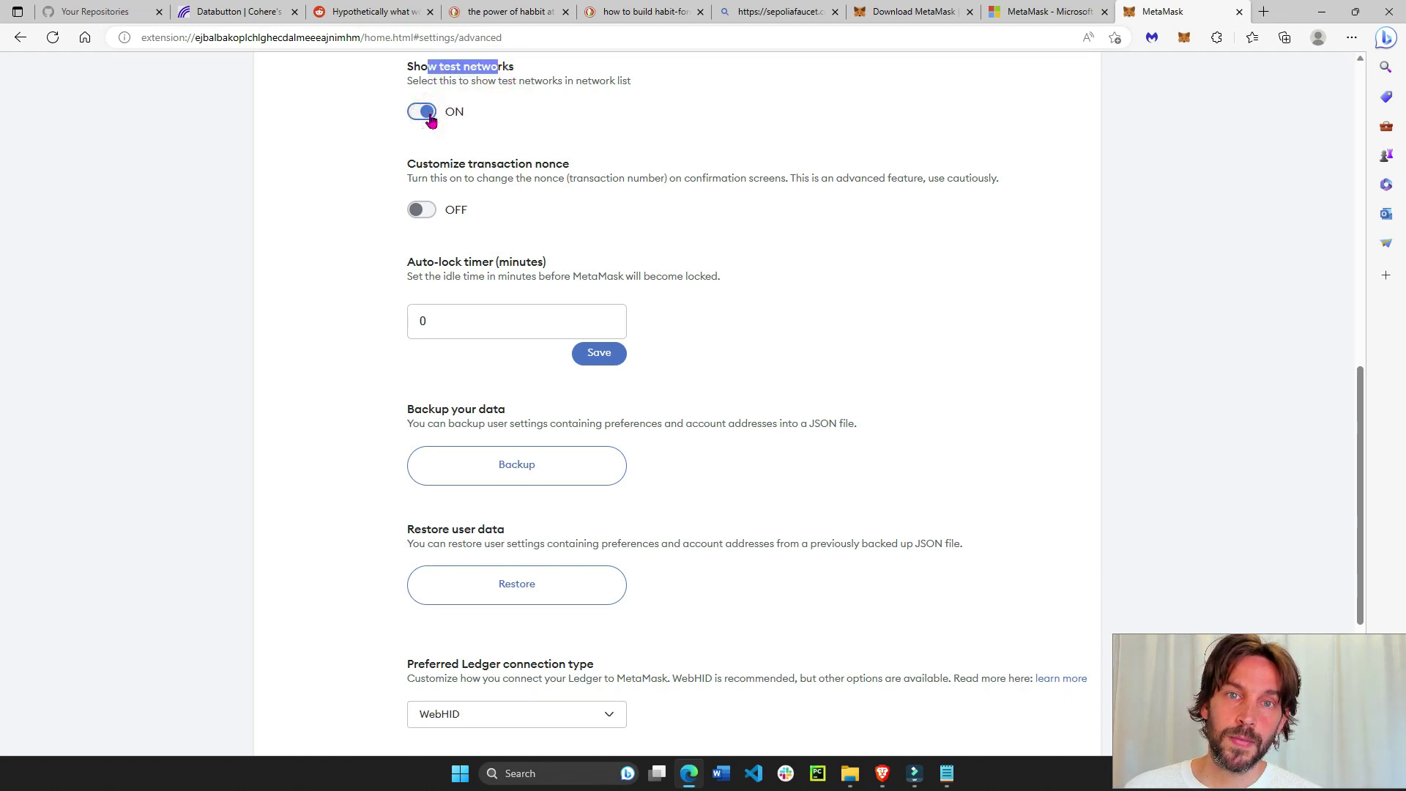
Step: Return to the wallet and switch the network to Sepolia test network
scroll(807, 352, up, 10)
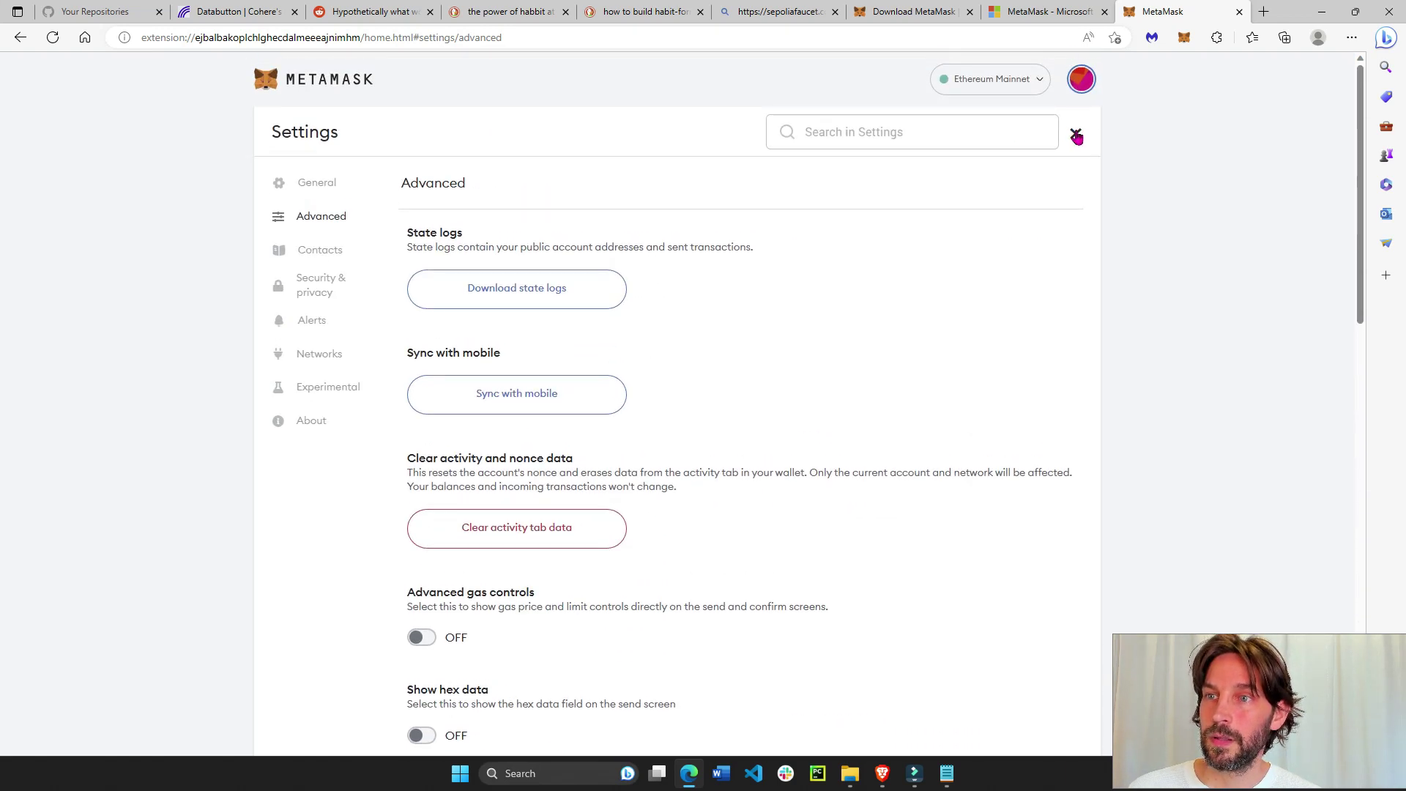
click(1075, 136)
click(1040, 81)
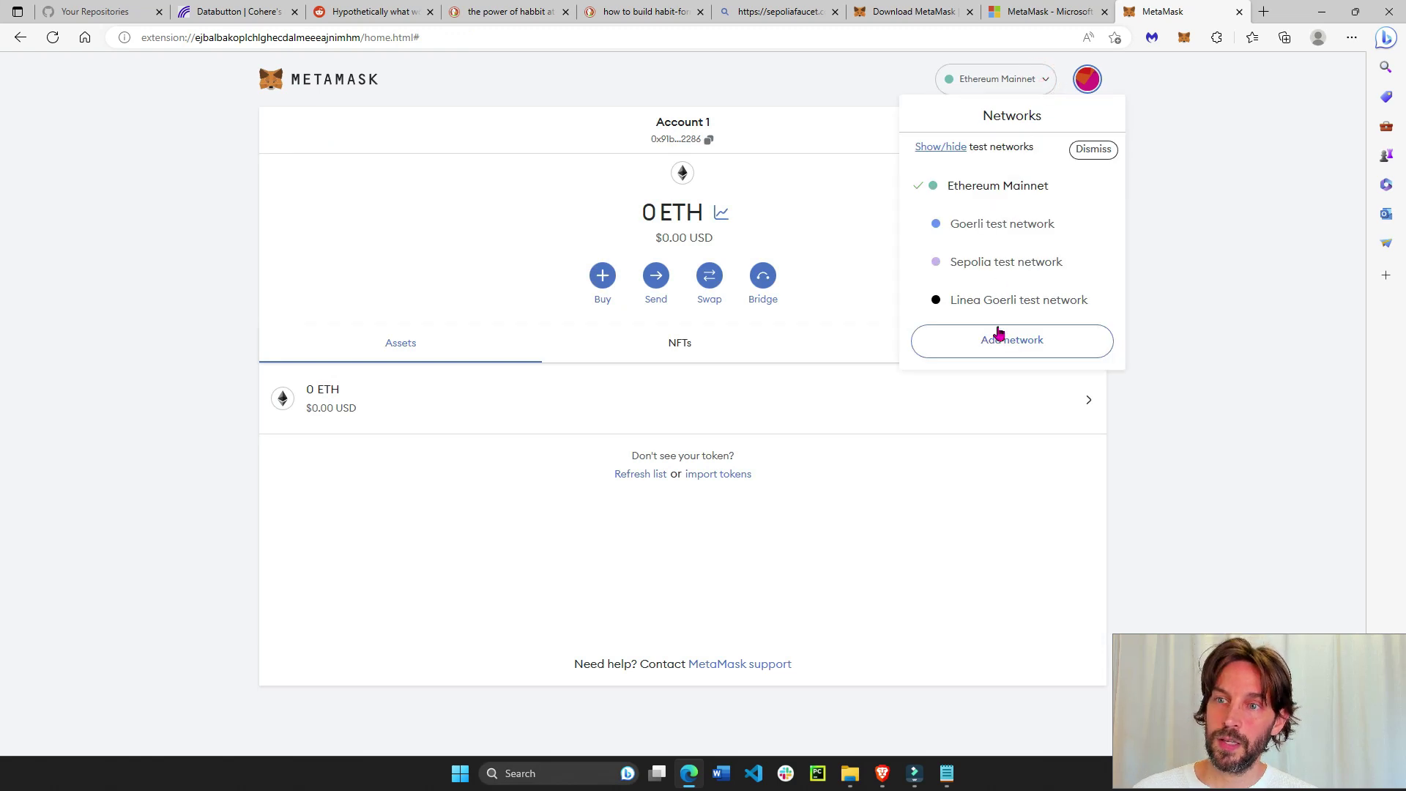
click(996, 277)
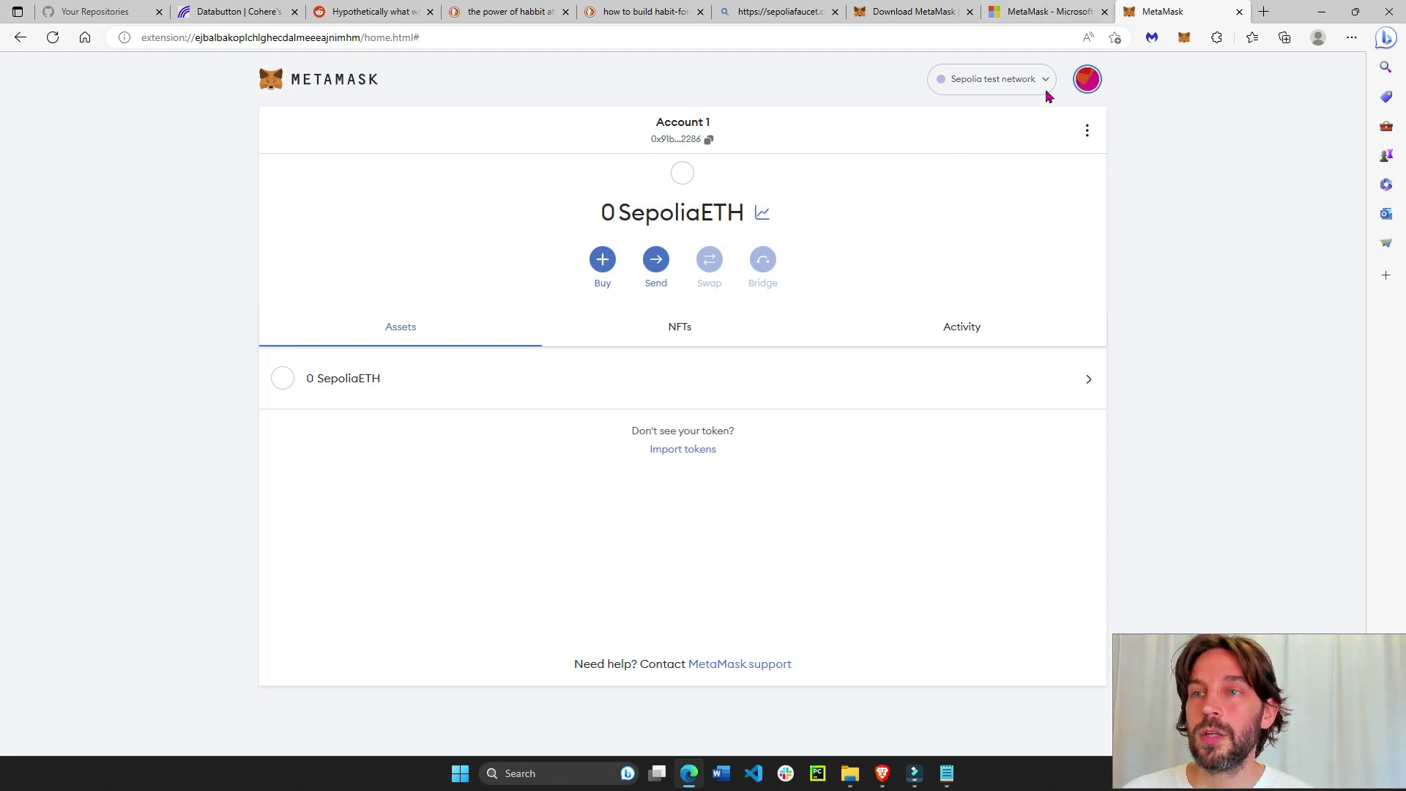
Step: Open the Sepolia Faucet result from the Bing search for sepoliafaucet.com and clear the address suggestions
click(1049, 11)
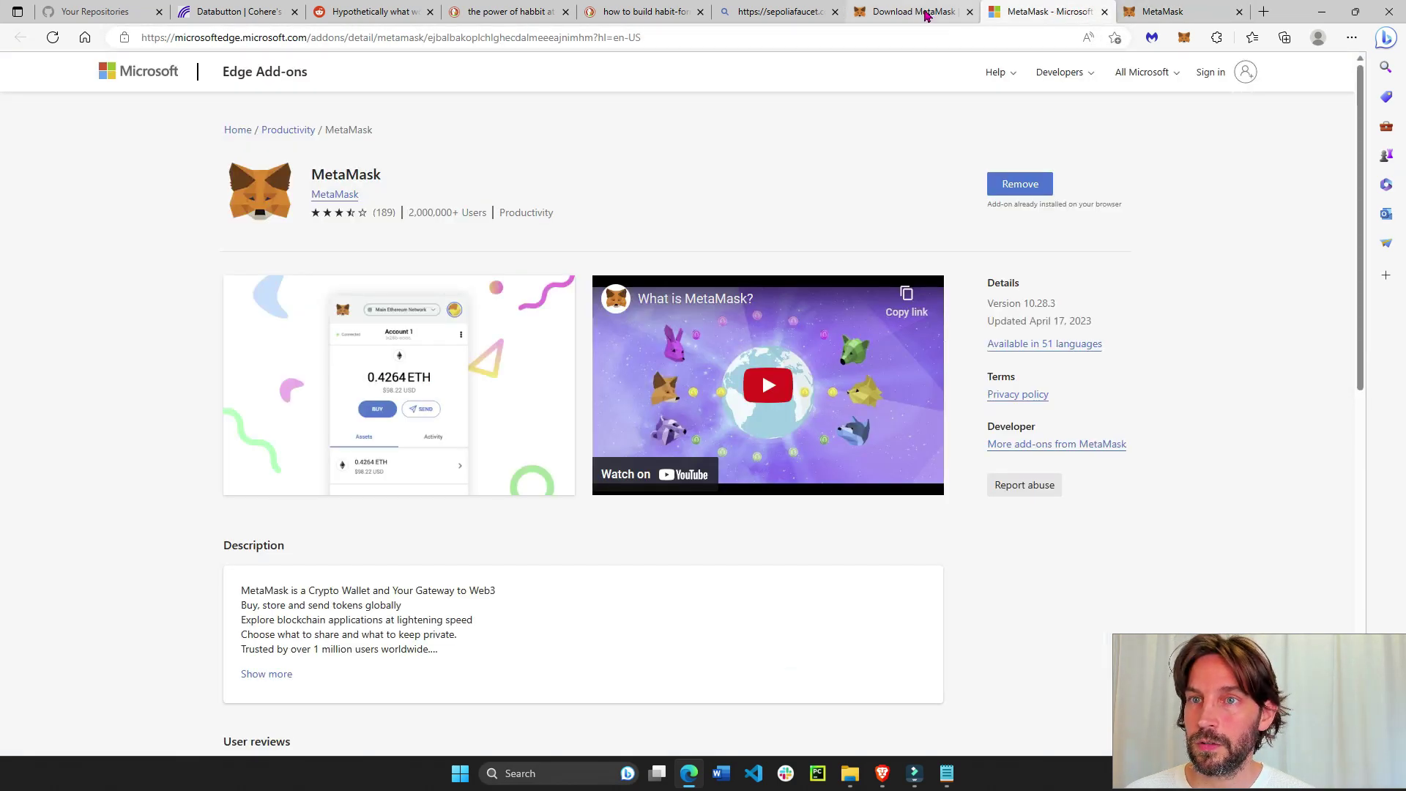
click(787, 11)
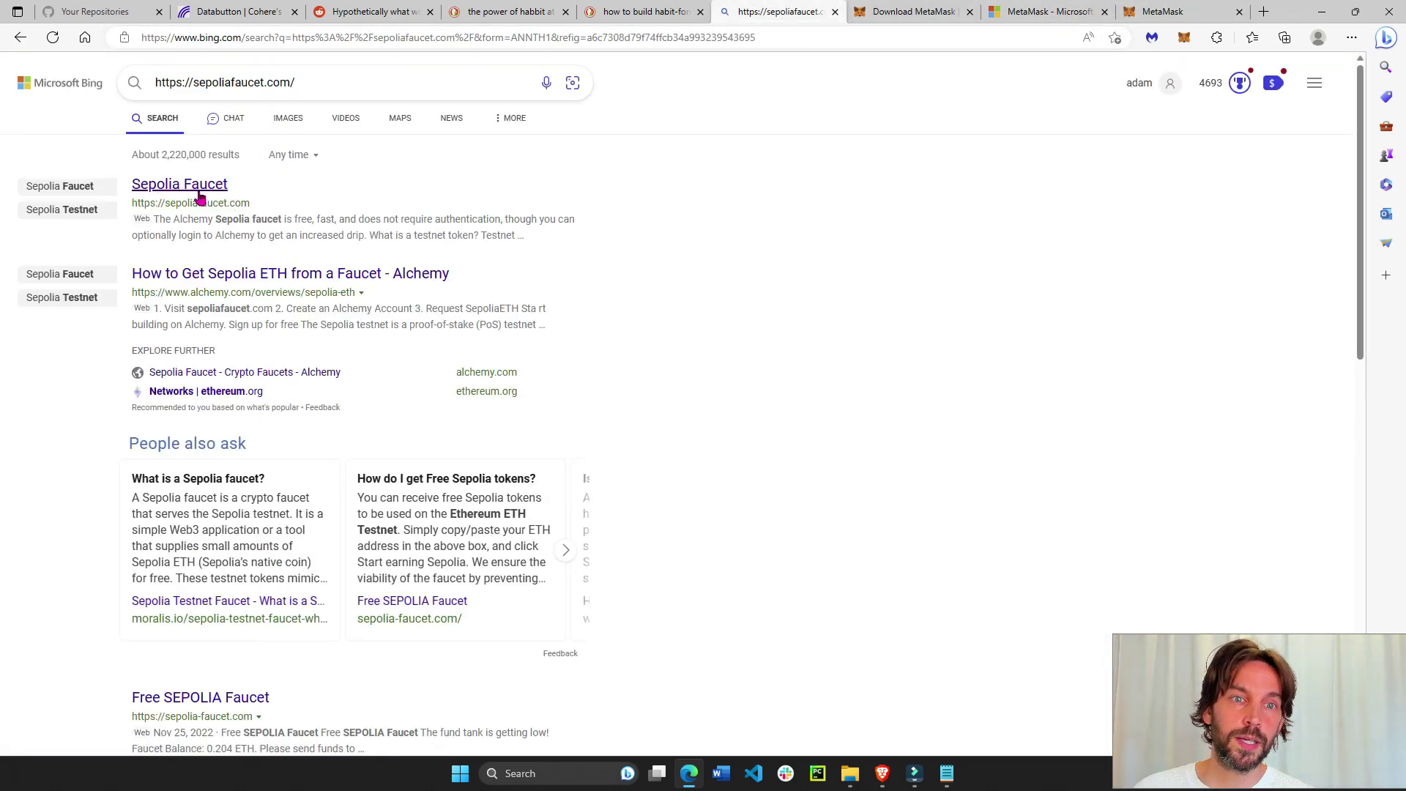
click(178, 191)
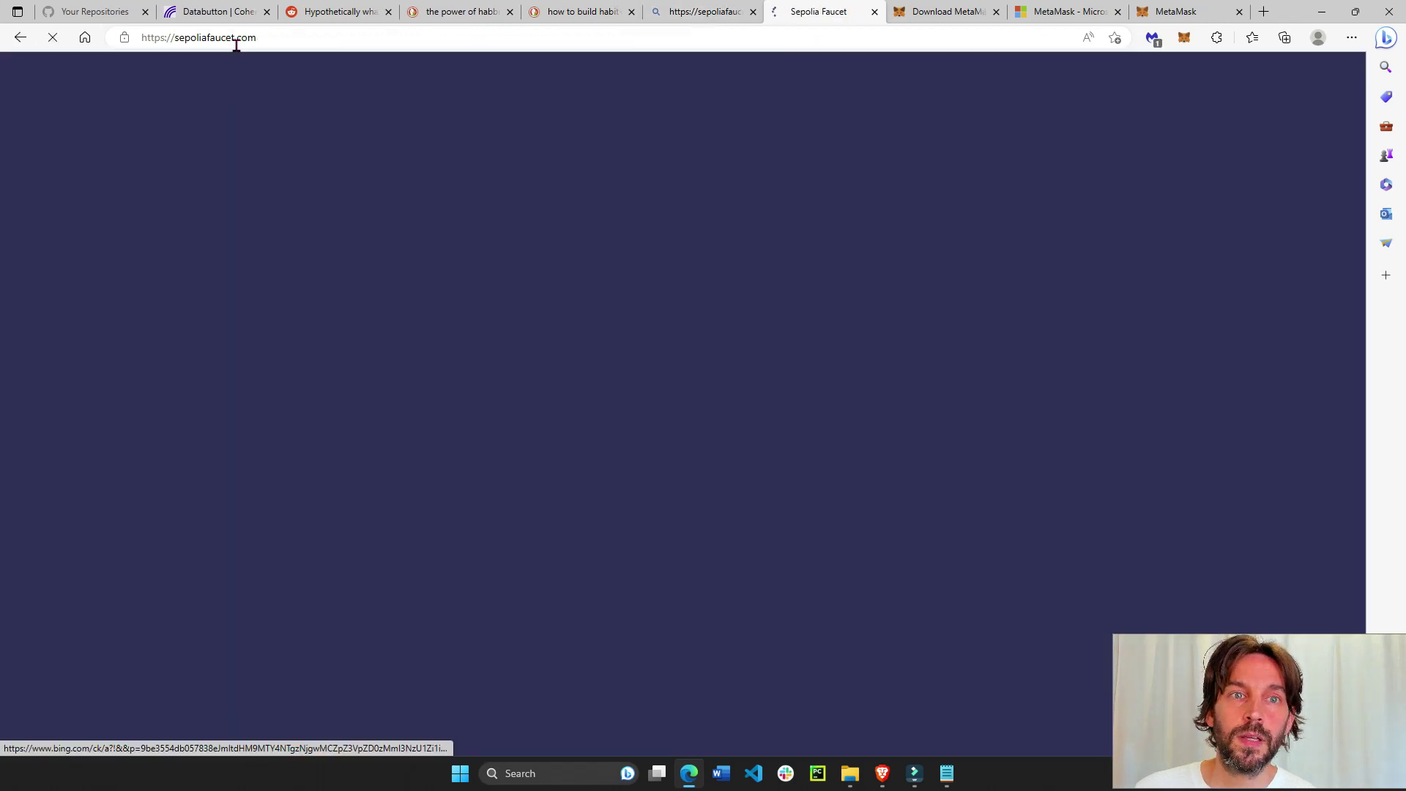
click(269, 39)
click(183, 371)
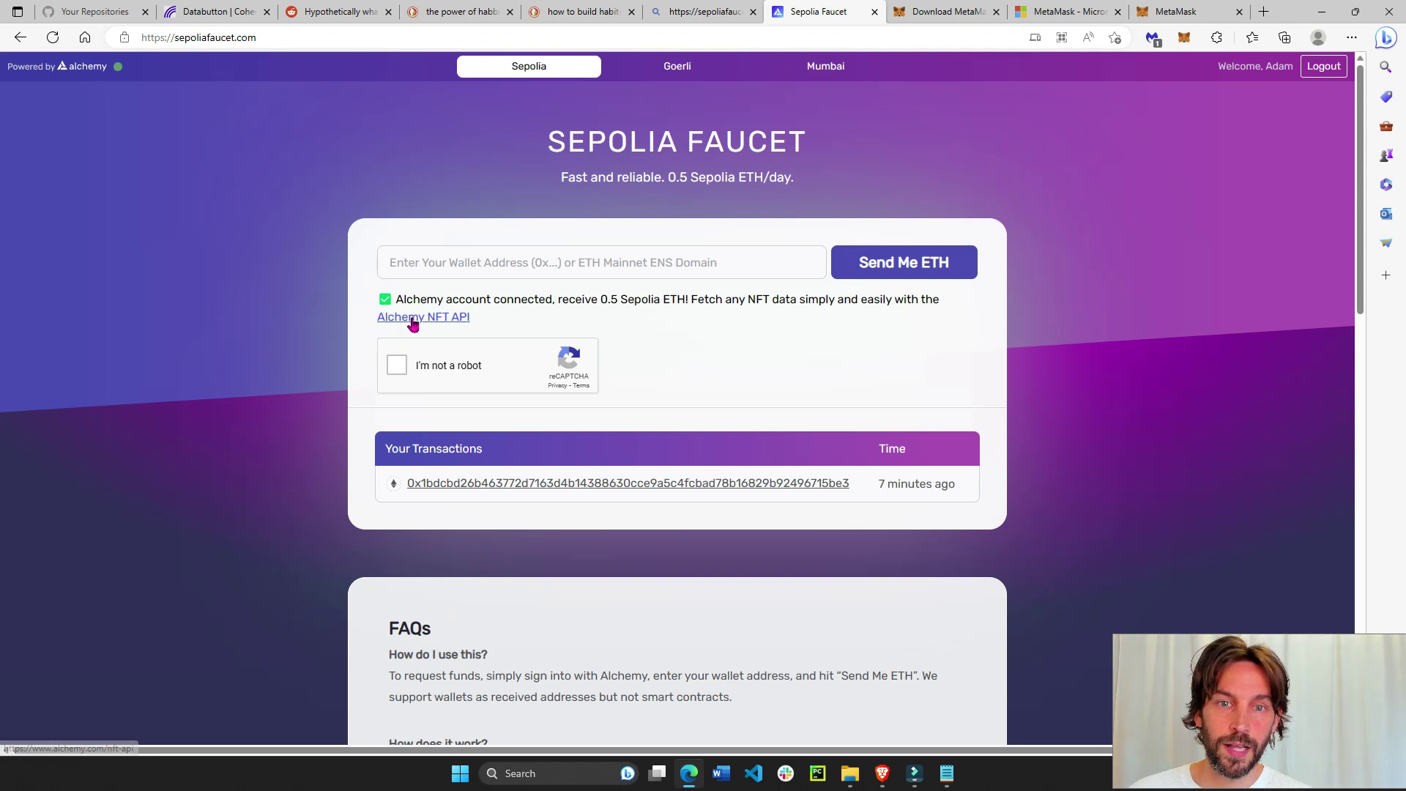
Step: Pass the I'm not a robot check by selecting every motorcycle square
click(397, 365)
click(515, 355)
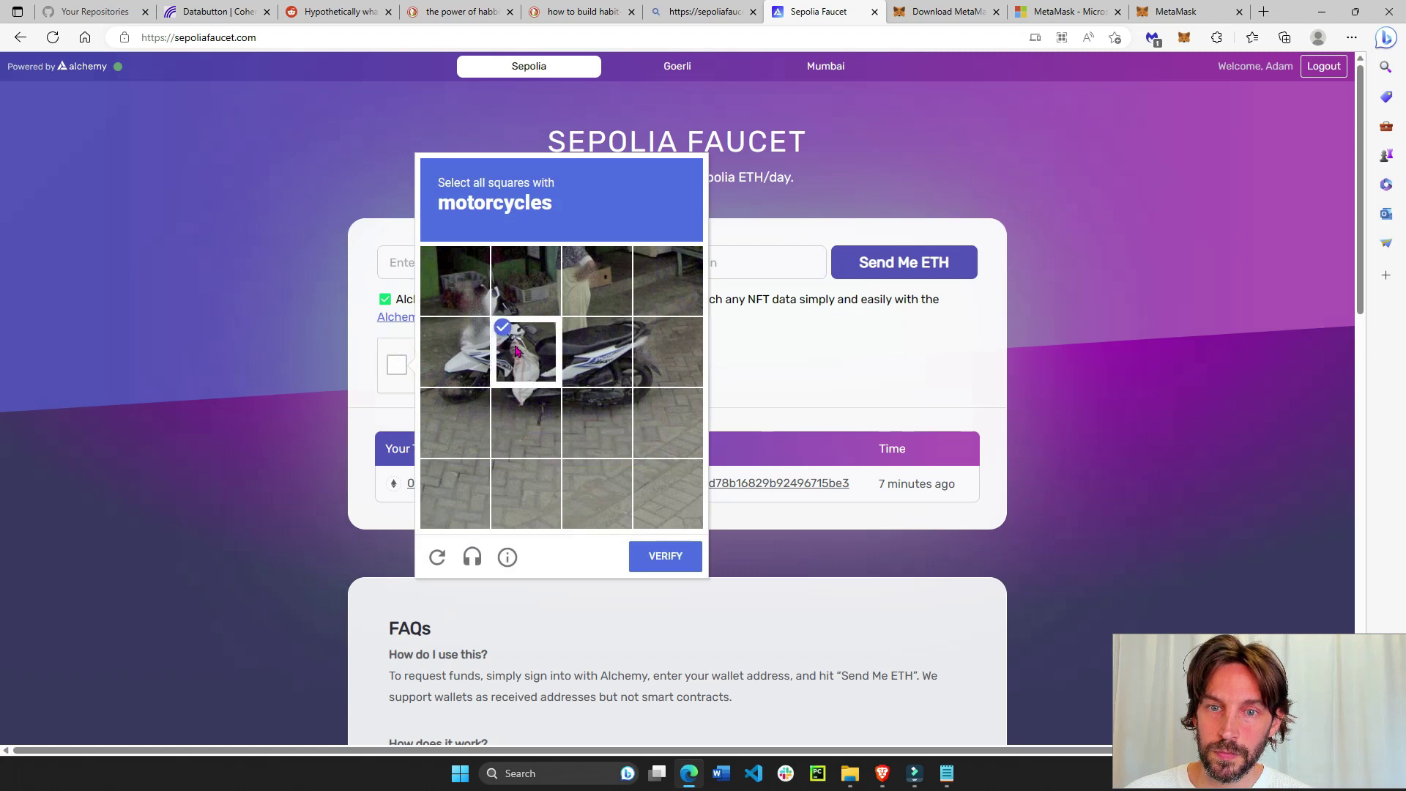
click(595, 351)
click(618, 422)
click(549, 422)
click(468, 407)
click(454, 351)
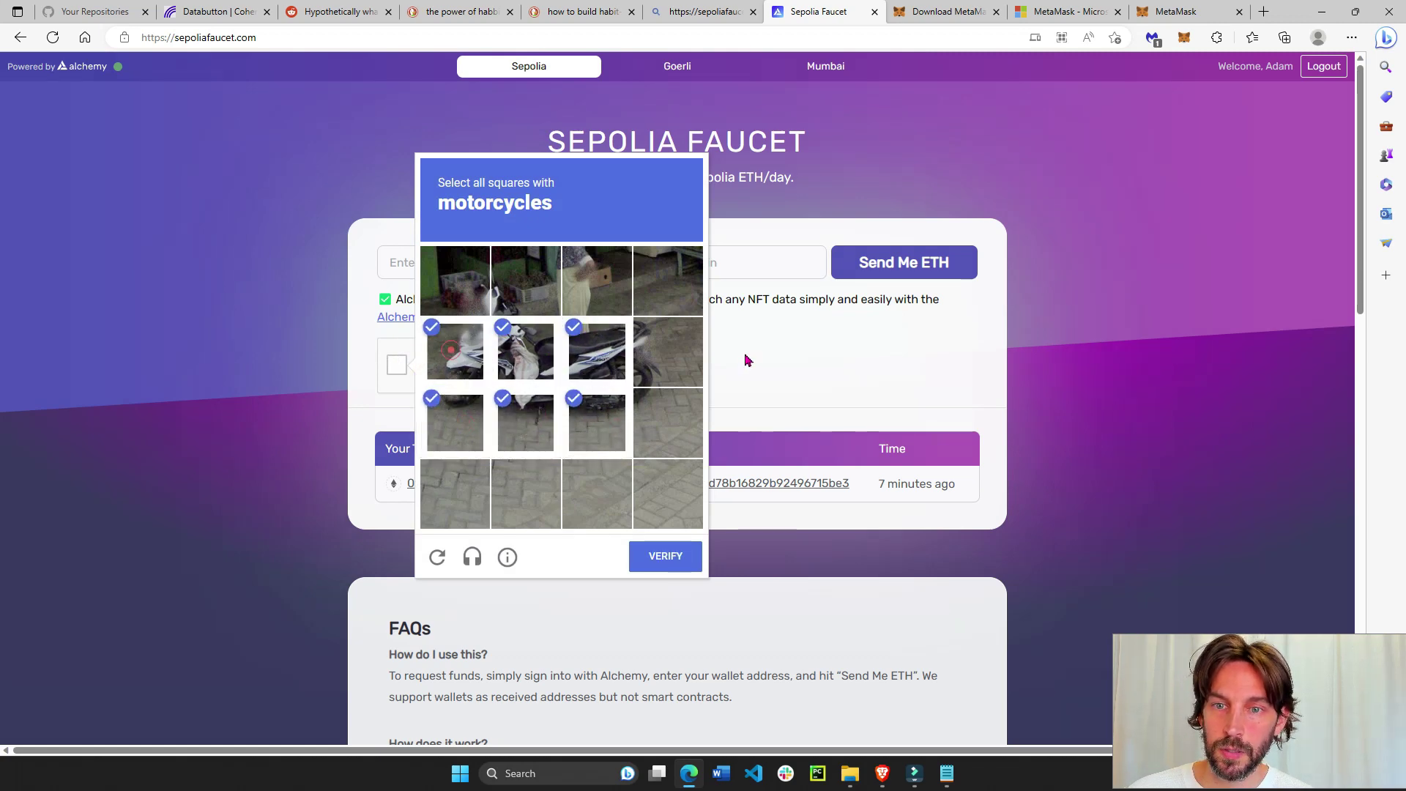
click(677, 366)
click(668, 560)
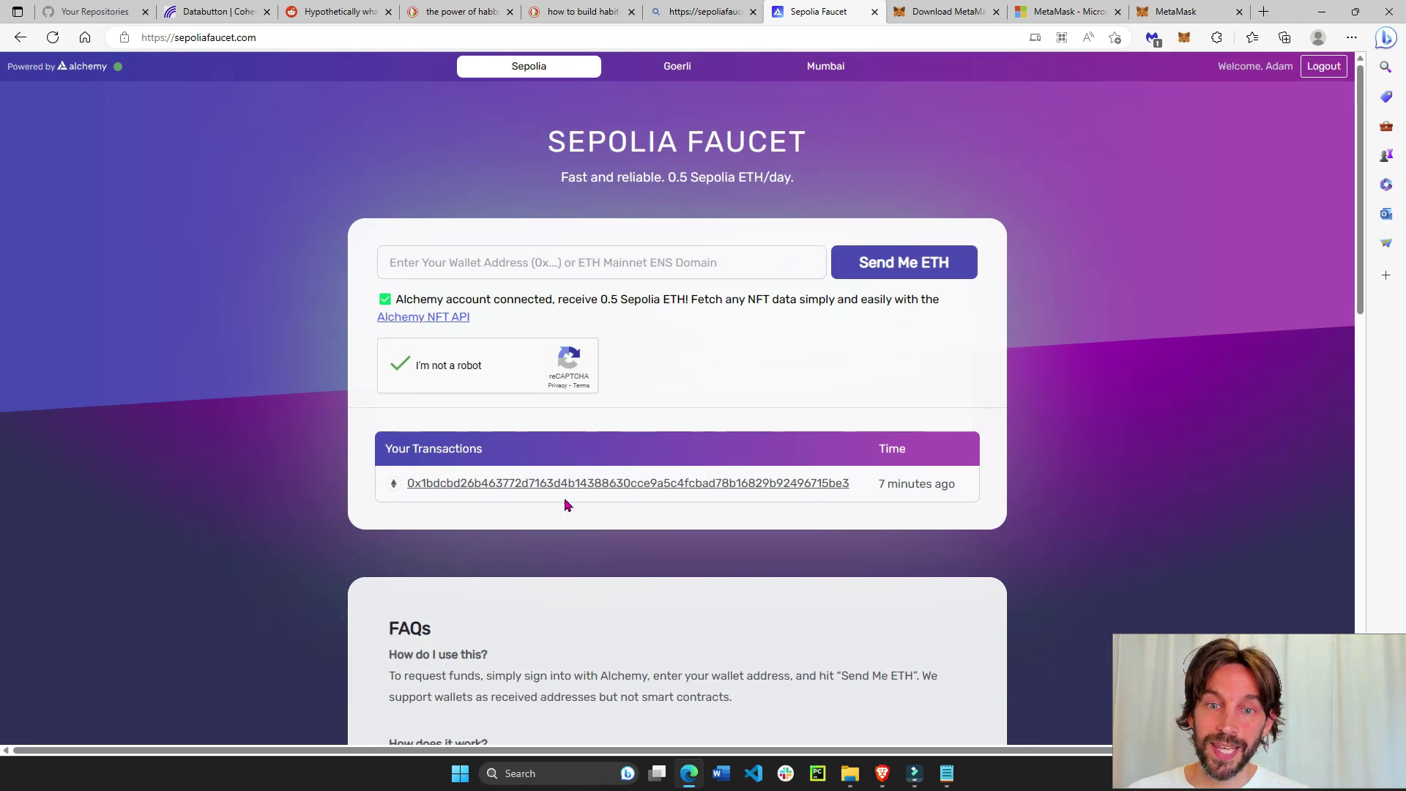
Step: Copy the Account 1 address from MetaMask, paste it into the faucet, and request Sepolia ETH
click(579, 265)
click(1176, 11)
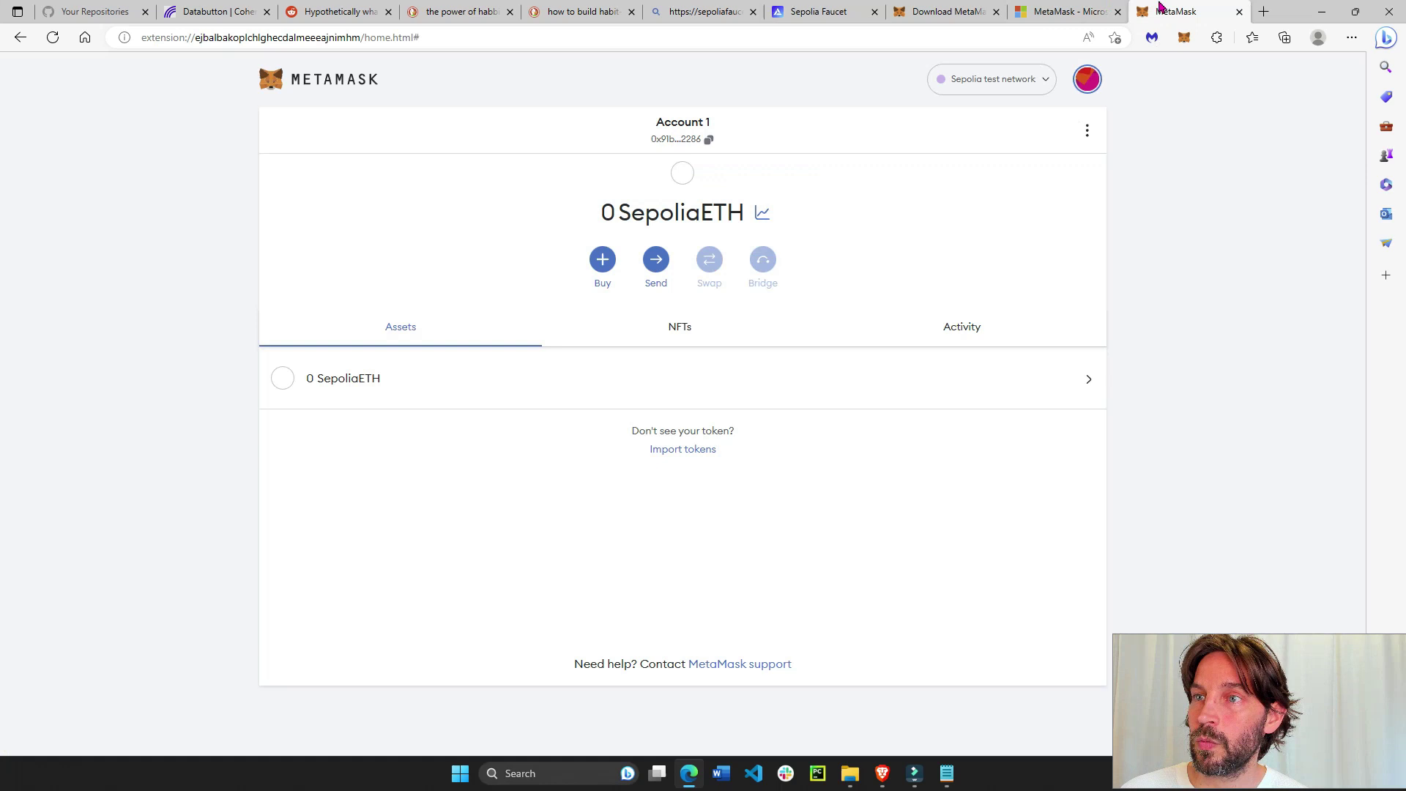
click(707, 143)
click(1048, 82)
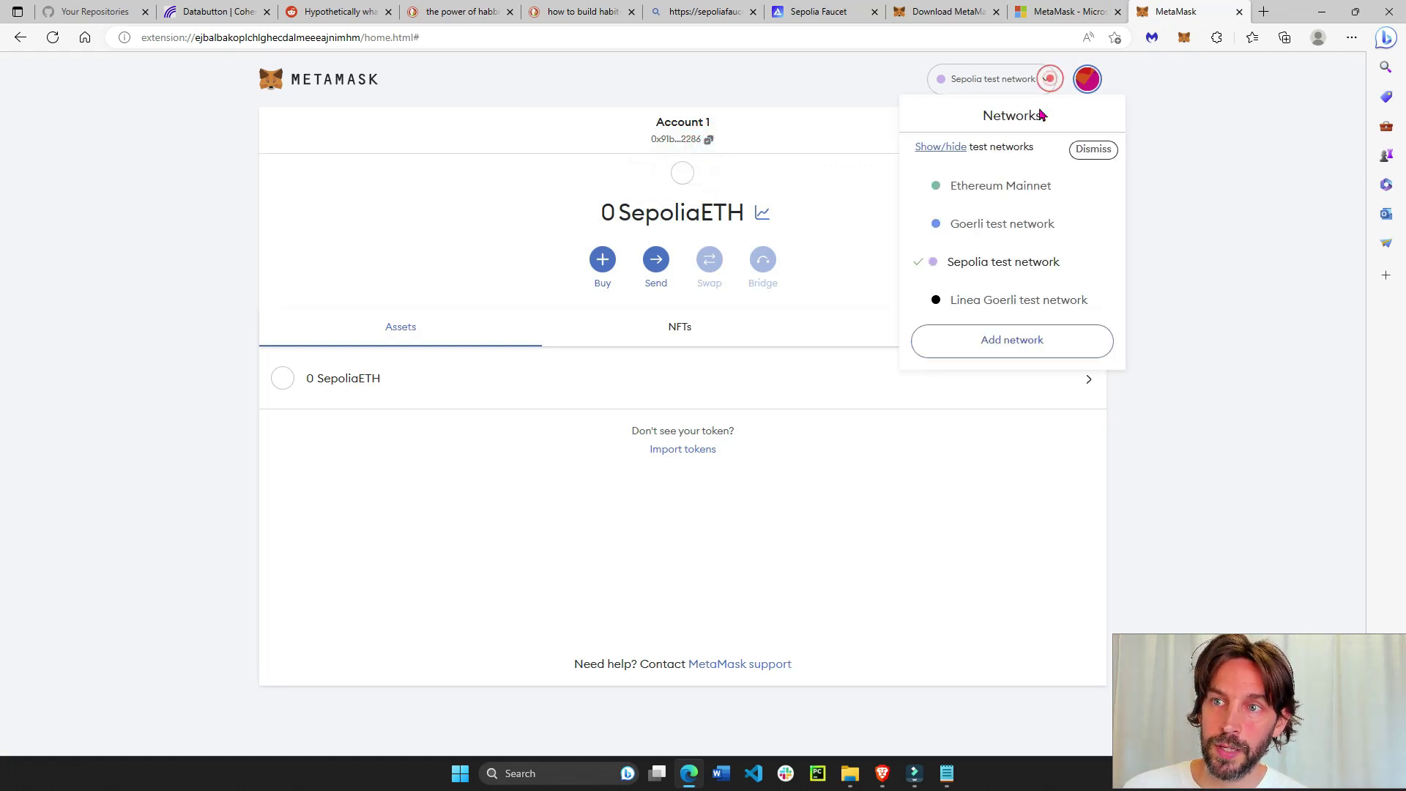
click(1007, 263)
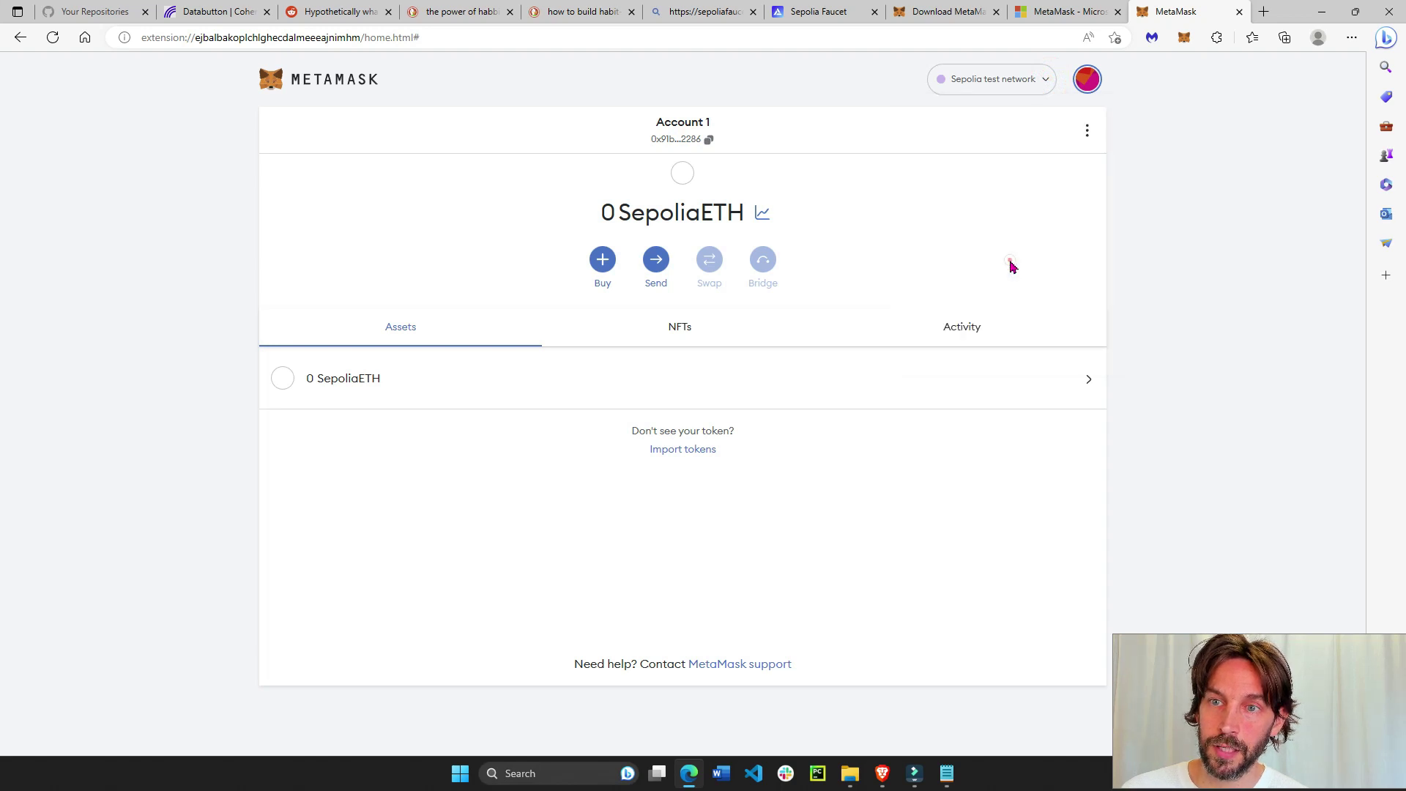
click(708, 140)
click(819, 11)
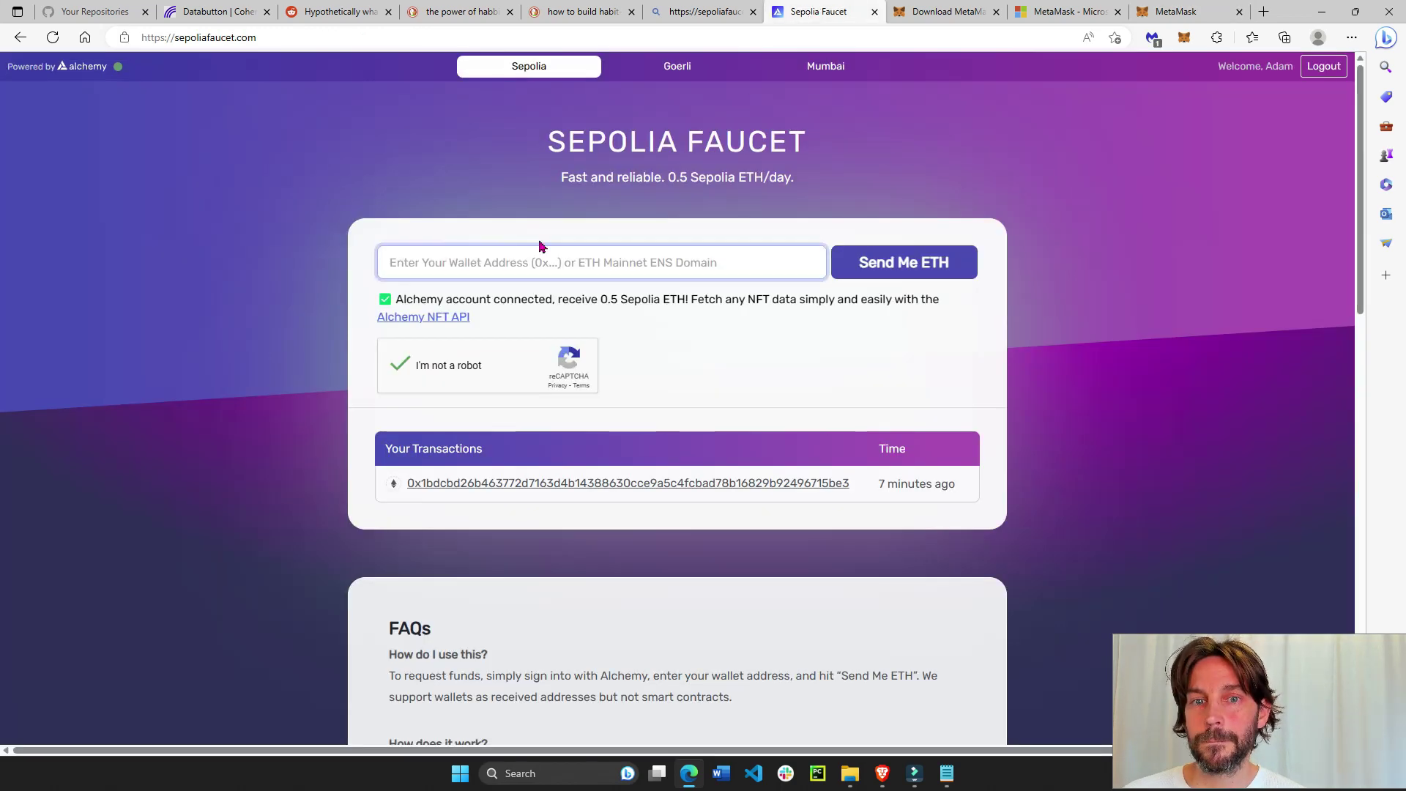
key(ctrl+v)
click(889, 271)
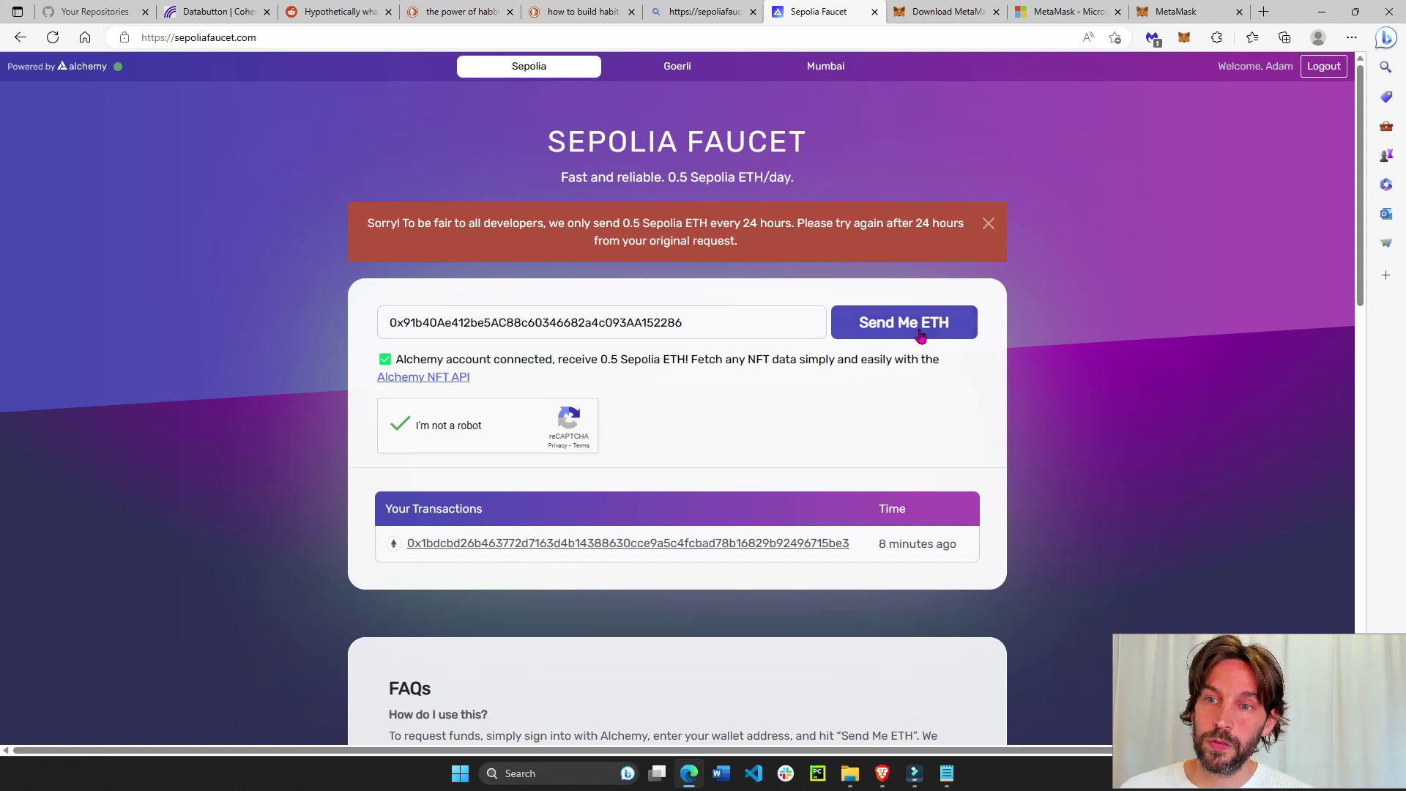
Step: Return to the MetaMask wallet and highlight Account 1's 0 SepoliaETH balance on Sepolia
click(1176, 11)
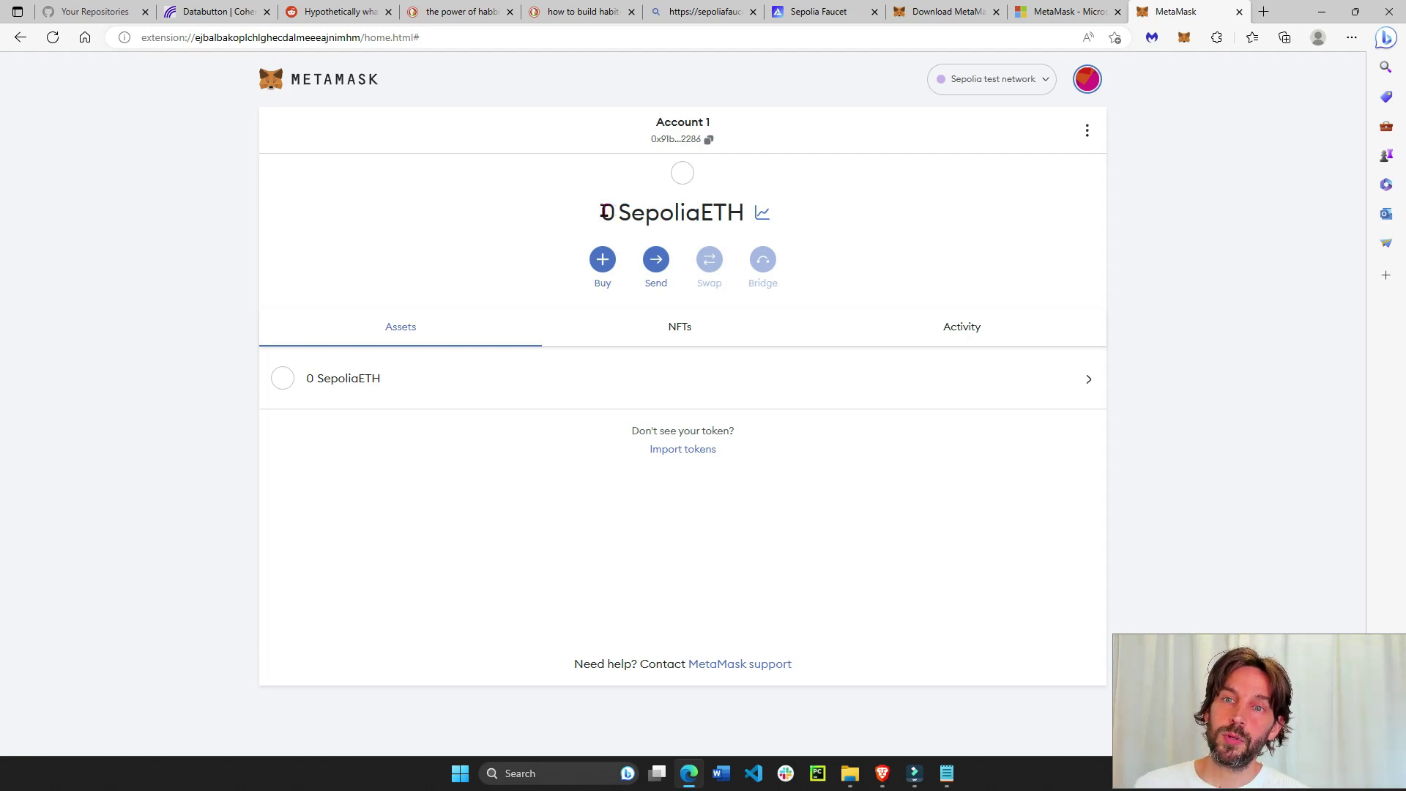
drag(602, 213, 734, 212)
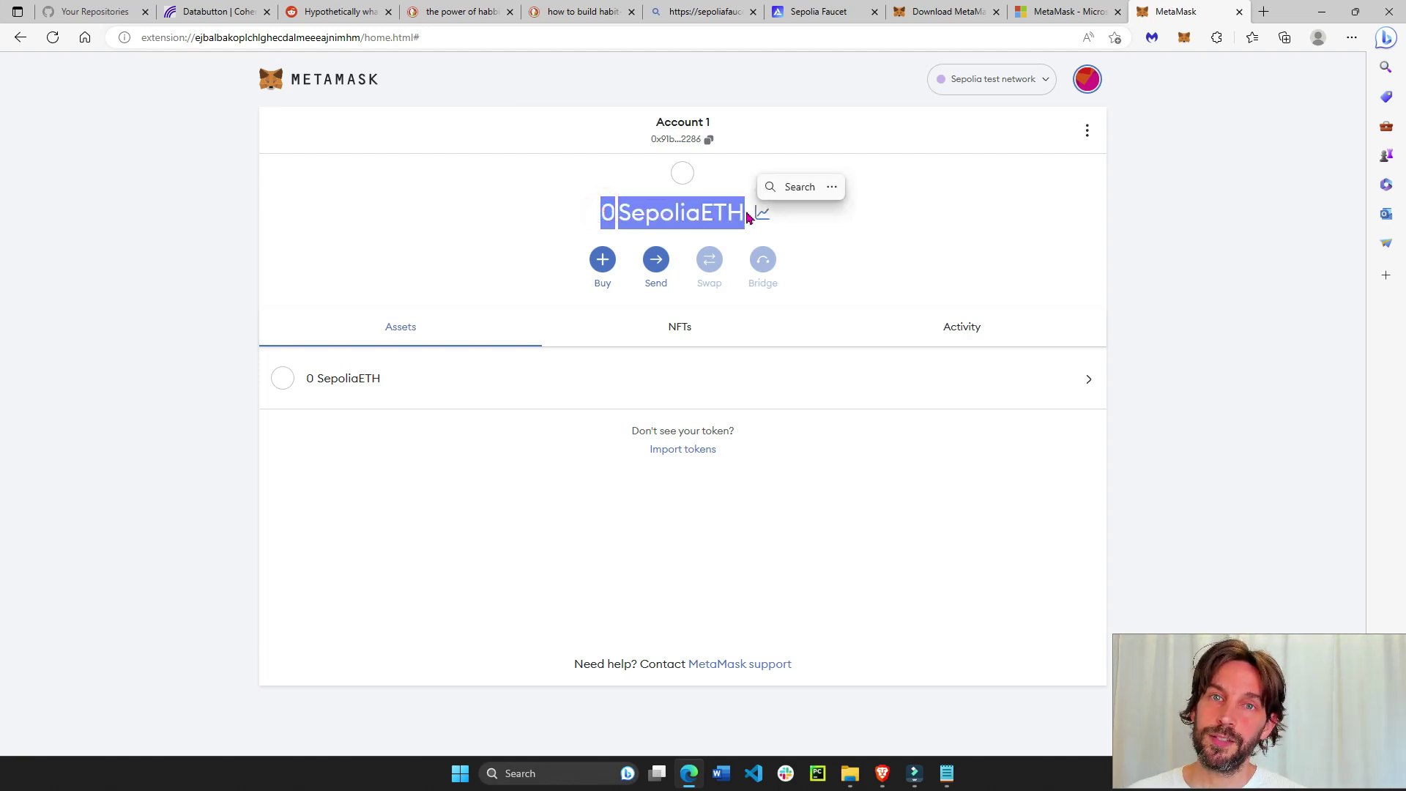